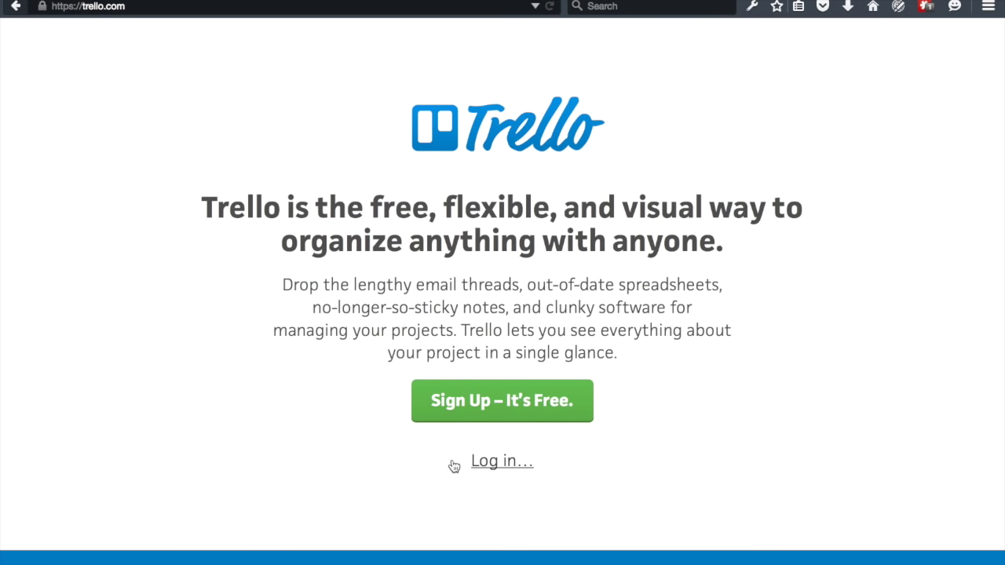
- Log in to Trello by autofilling the saved trello.com credentials from LastPass
click(501, 466)
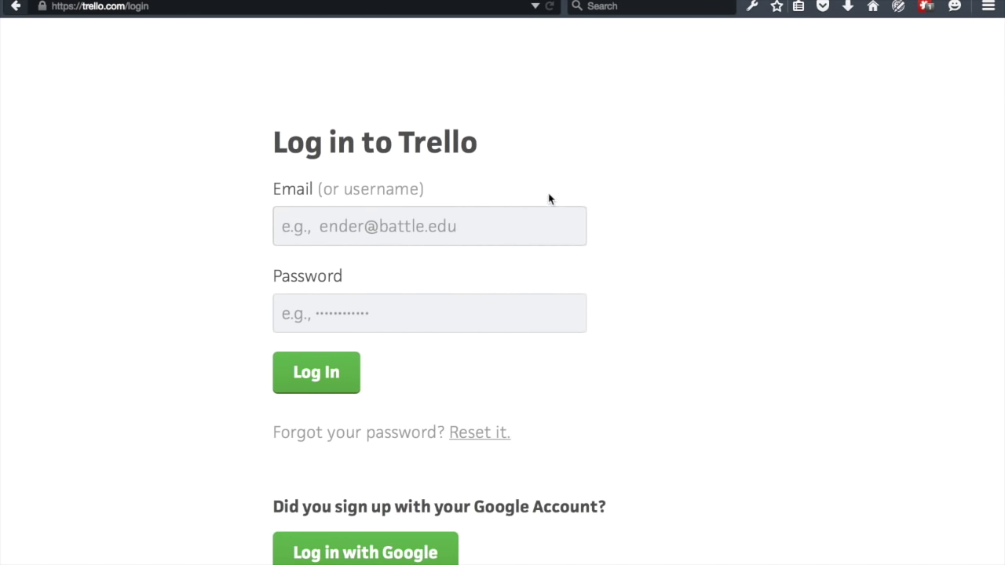
click(928, 7)
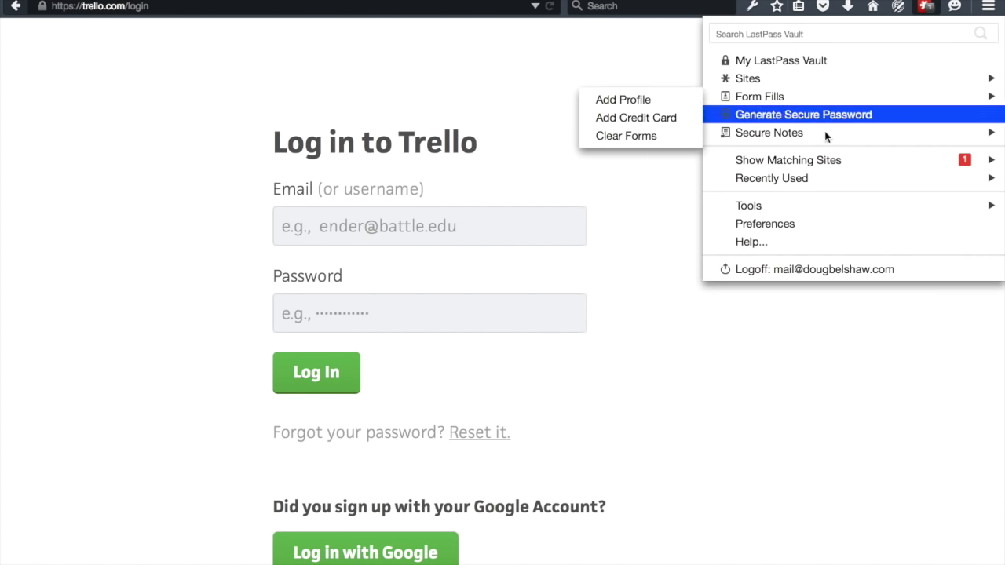
mouse_move(735, 162)
mouse_move(687, 164)
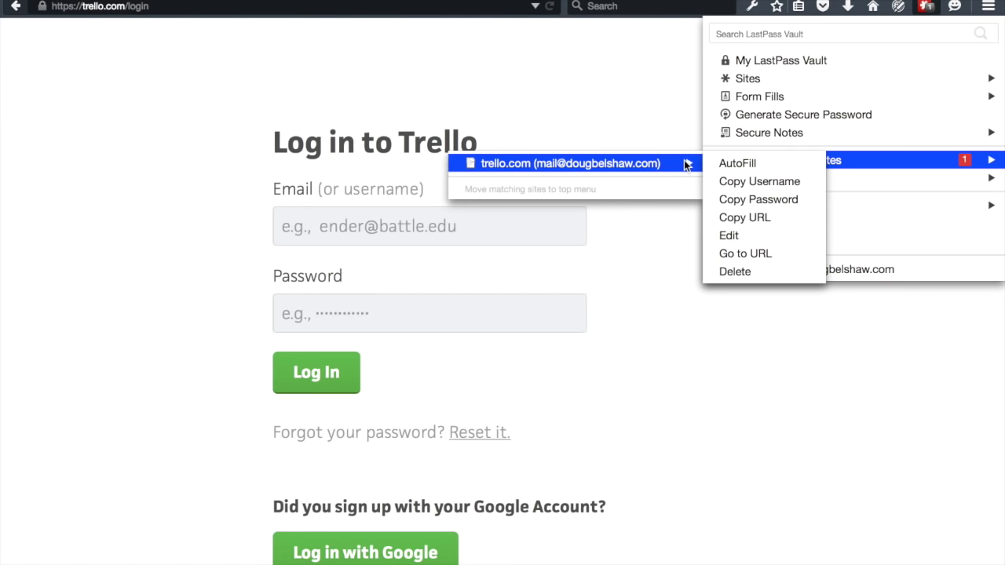
click(740, 163)
click(353, 363)
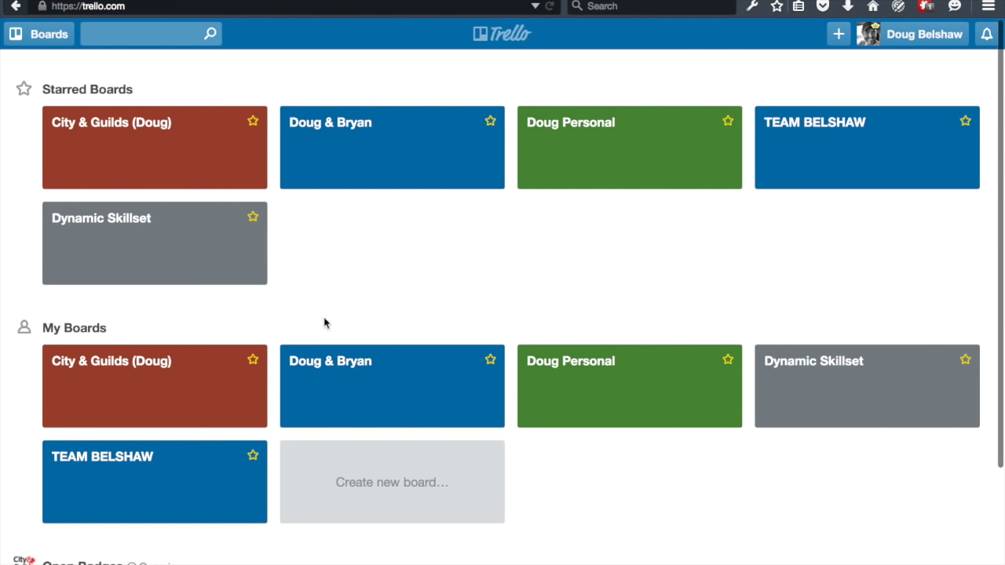
- Create a board titled Kanban with no organization and Public visibility
click(398, 506)
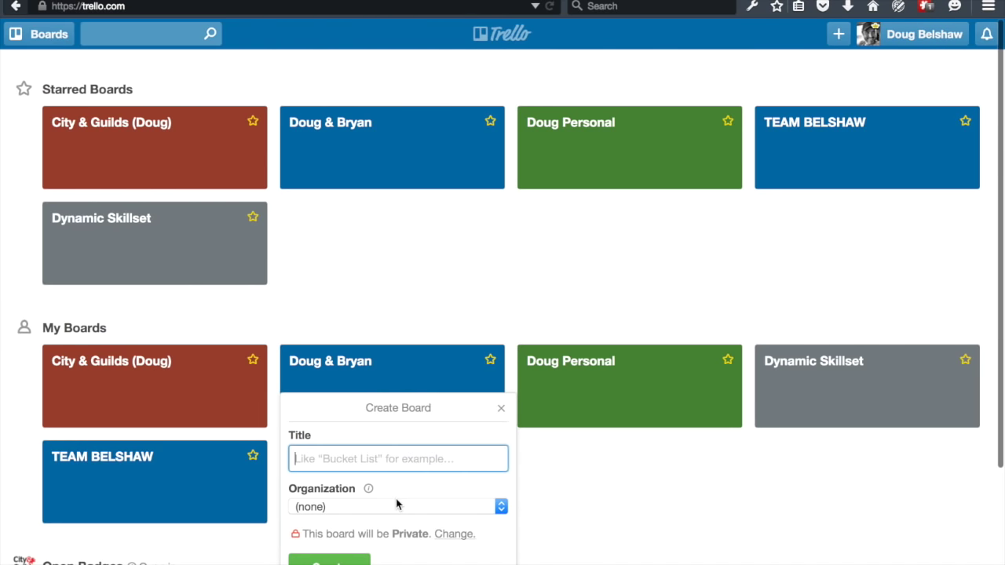
text(Kanban)
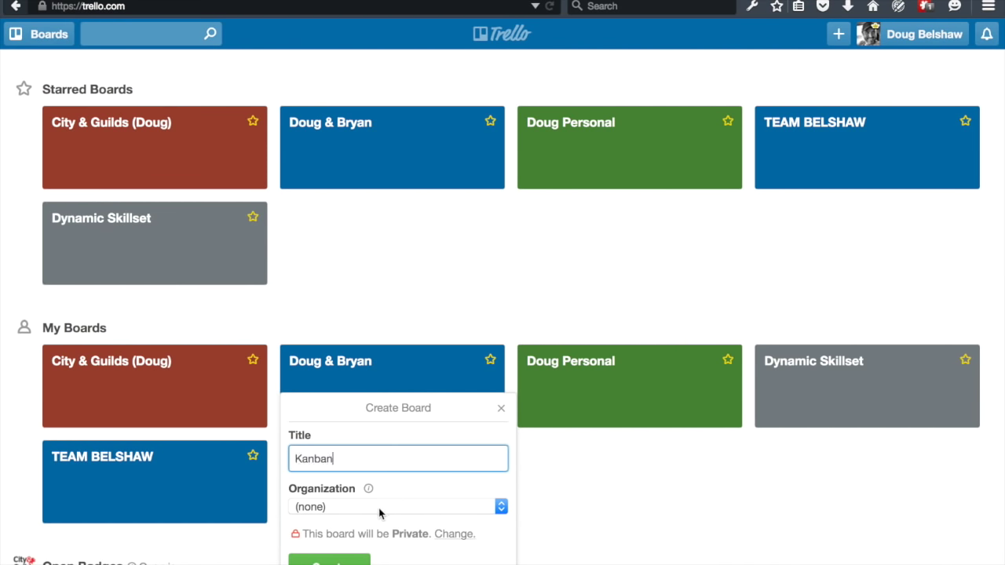
click(363, 507)
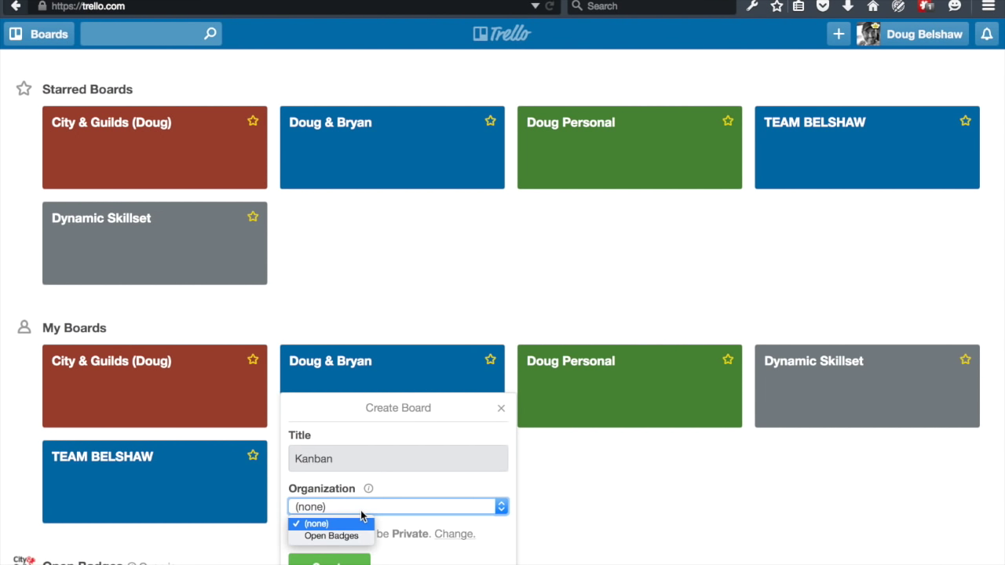
click(410, 479)
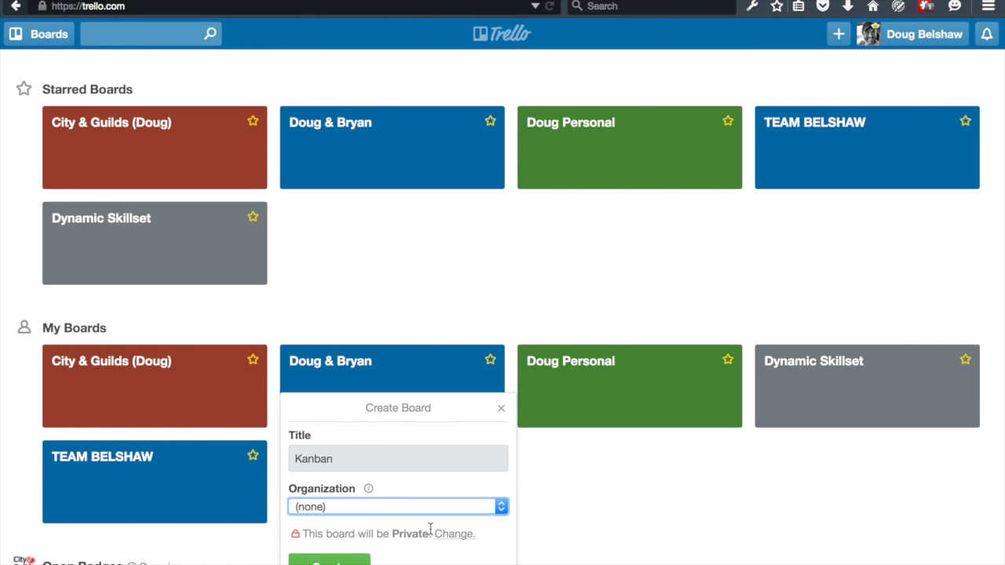
click(457, 535)
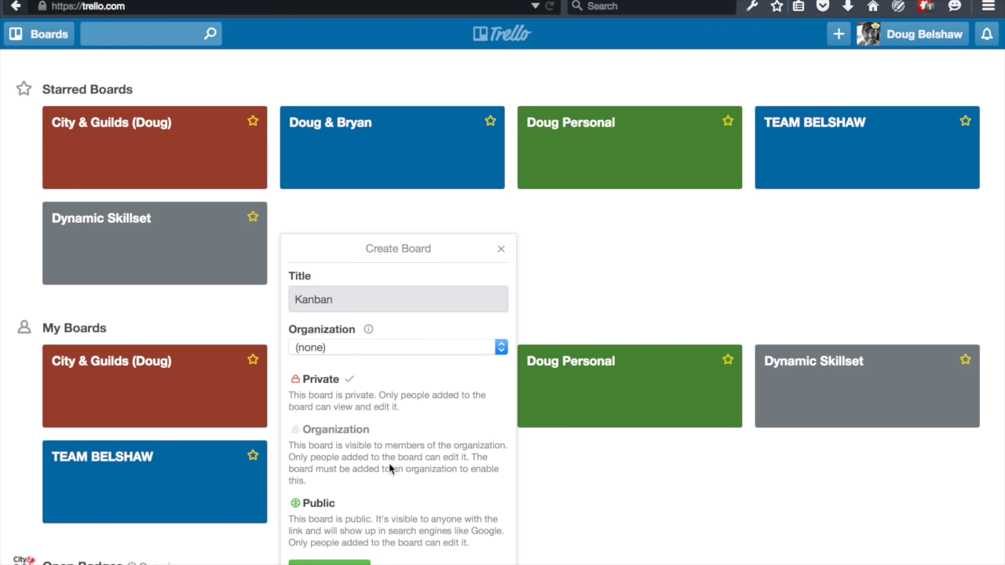
click(381, 519)
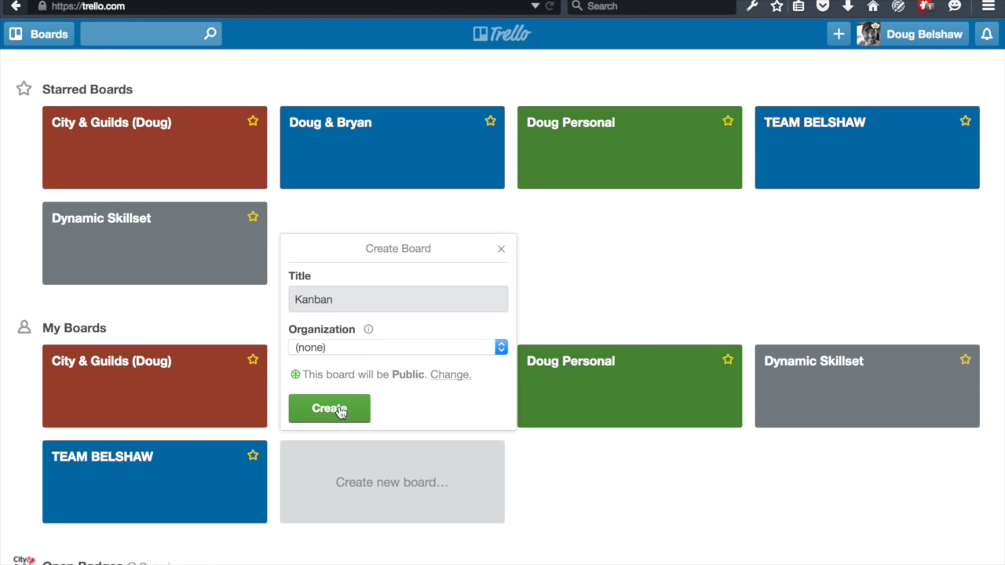
click(334, 408)
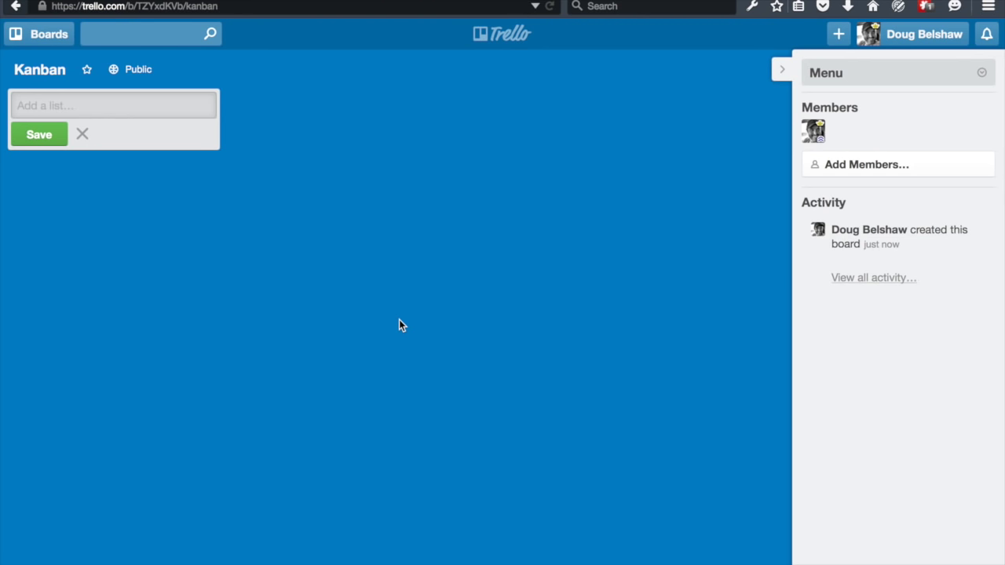
- Add the To do, Doing and Done lists to the board
text(To)
key(Return)
text(Doing)
key(Return)
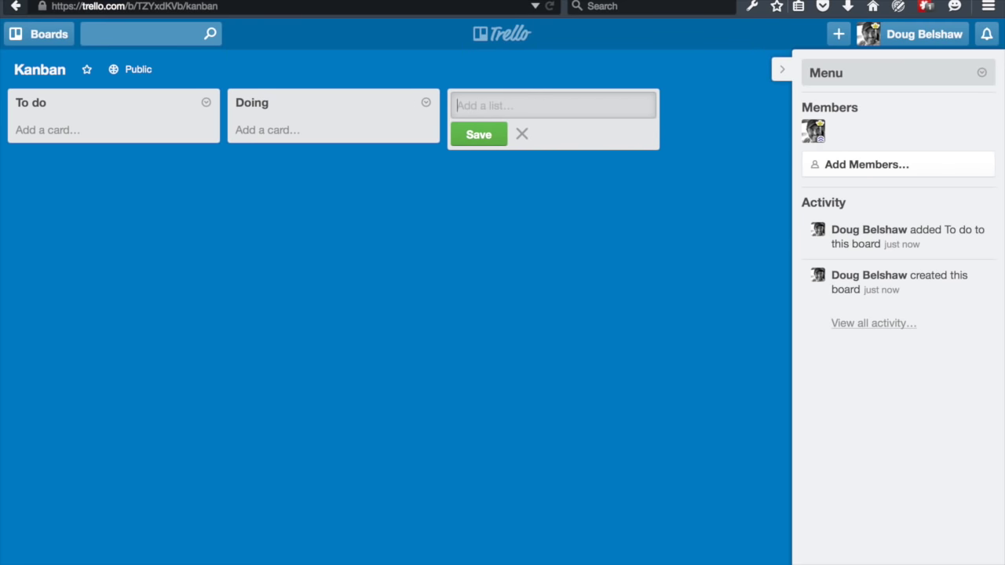
text(Done)
key(Return)
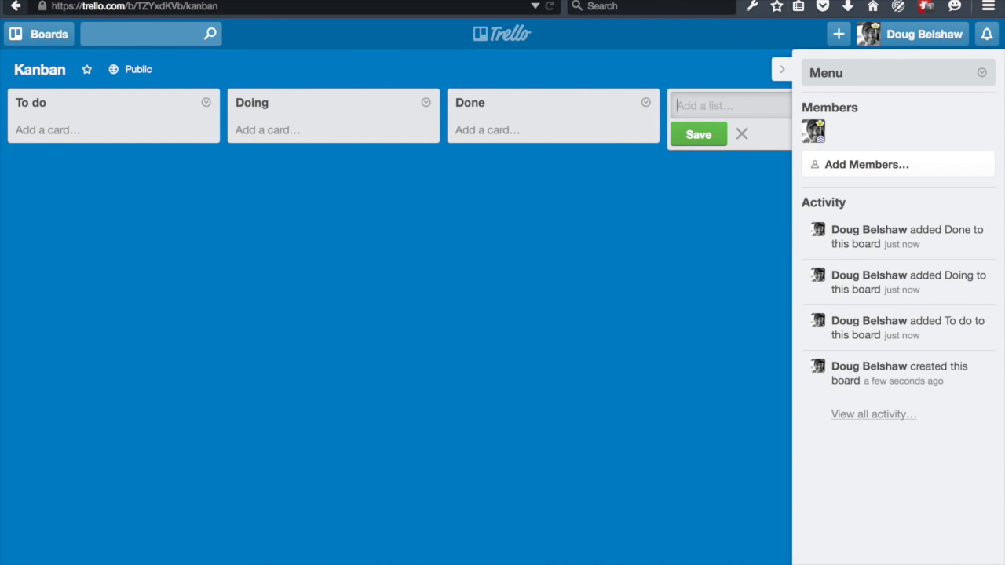
- Add the Stalled and Useful links lists, hide the side menu and go back to Boards
text(Stalled)
key(Return)
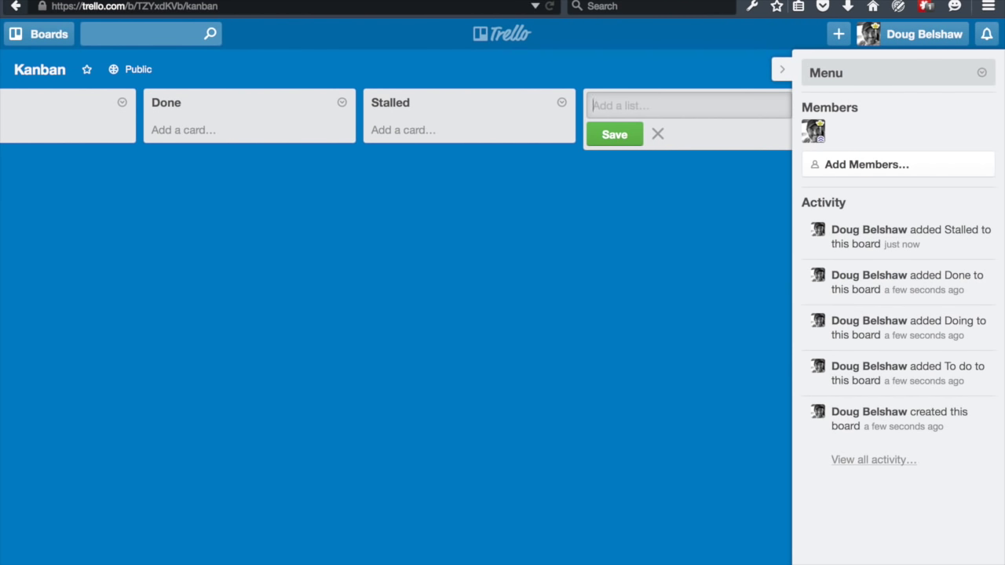
text(Useful links)
key(Return)
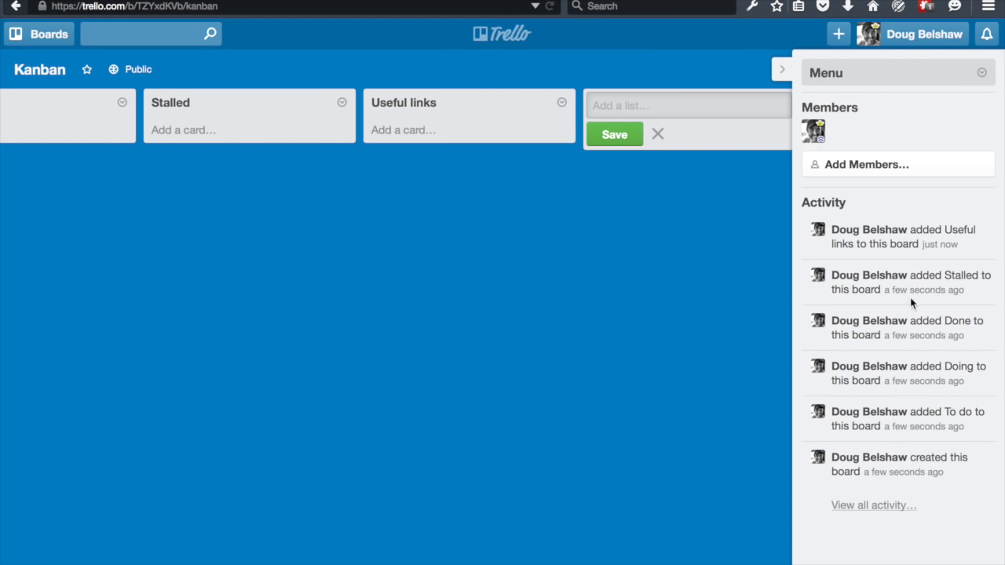
click(781, 69)
key(alt+Left)
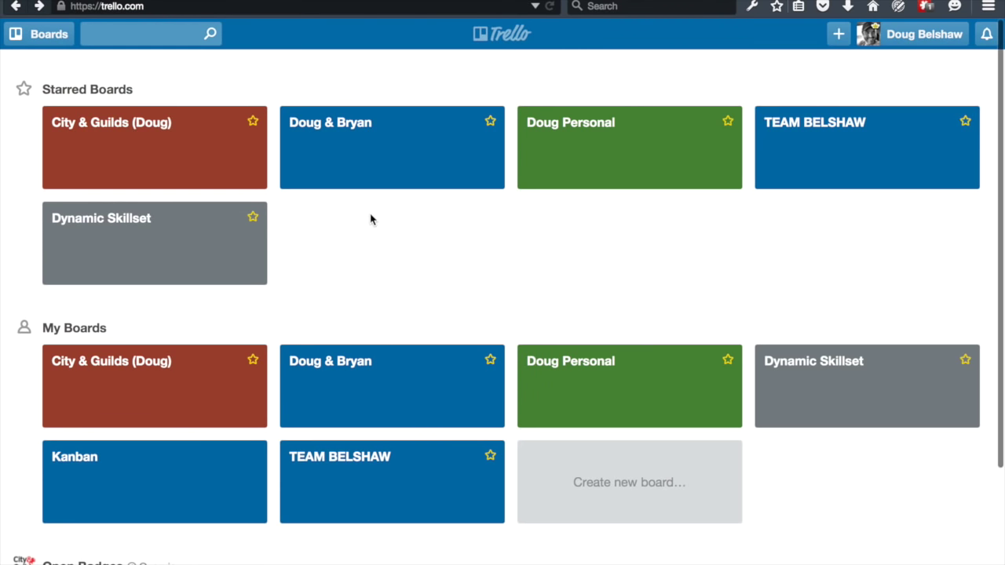
- Open the Kanban board and add a 'Trim hedge' card to the To do list
click(222, 475)
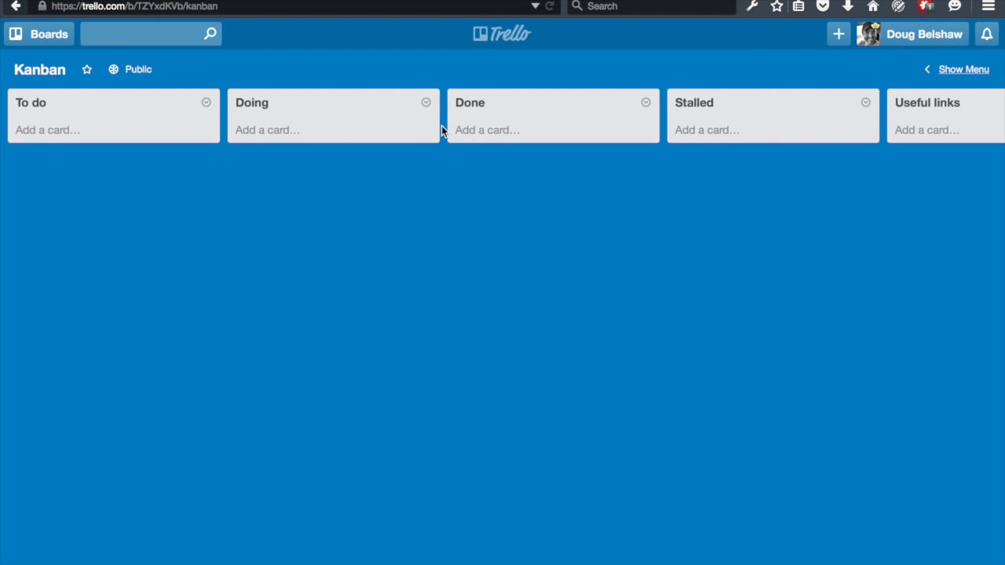
click(63, 132)
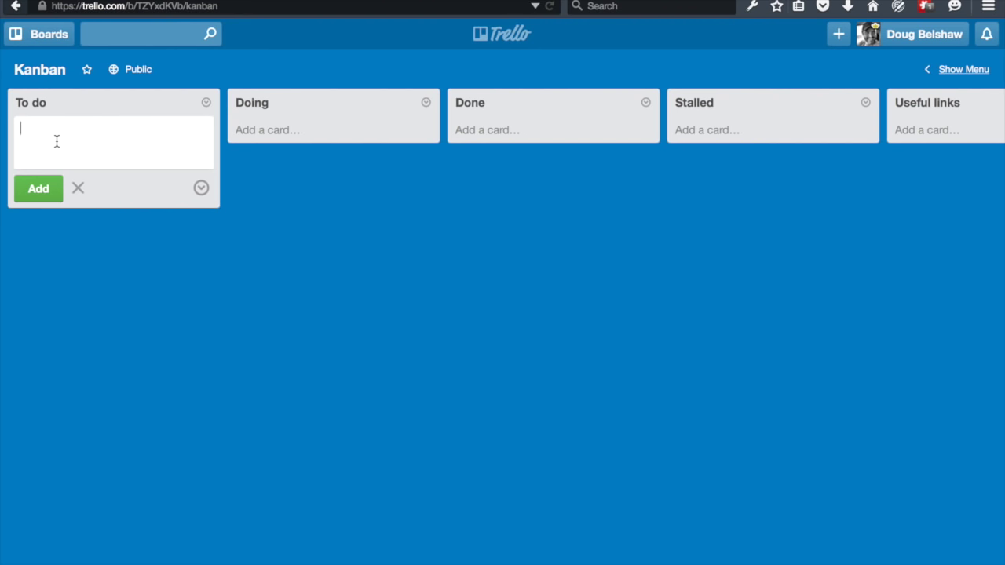
text(Trim hedge)
key(Return)
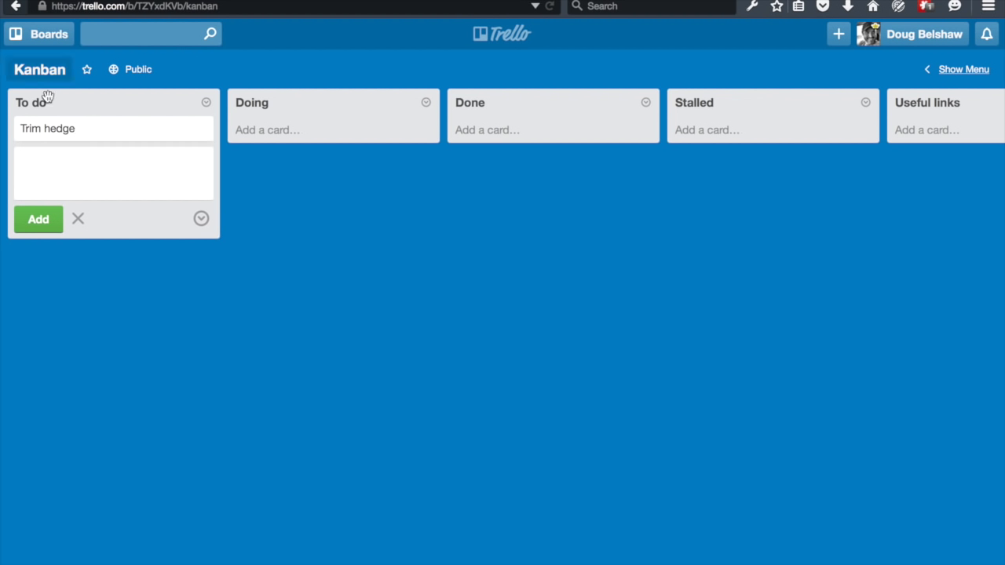
- Give Trim hedge a checklist with 'Get hedge trimmer from outhouse' and 'Get extension lead from utility room'
click(57, 131)
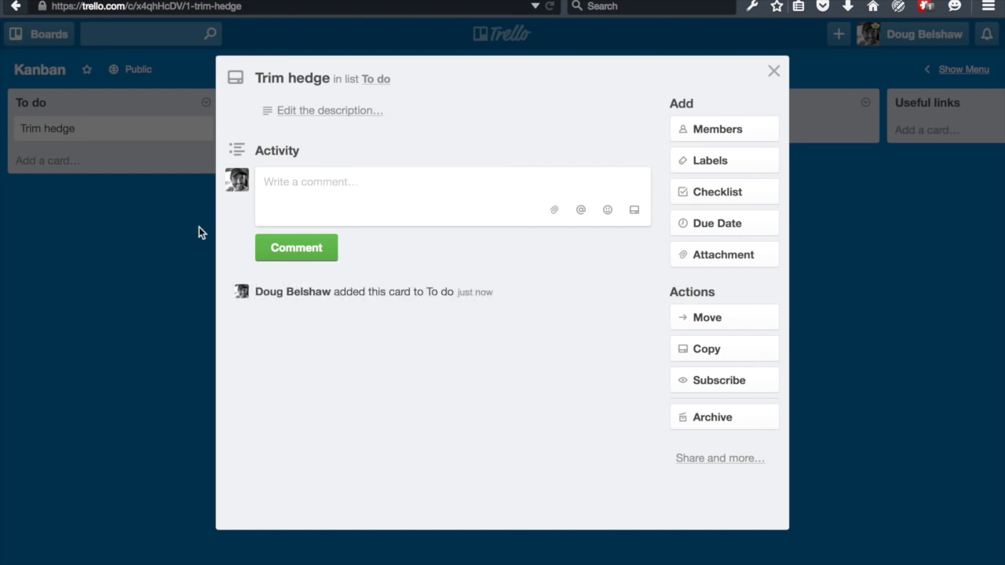
click(728, 199)
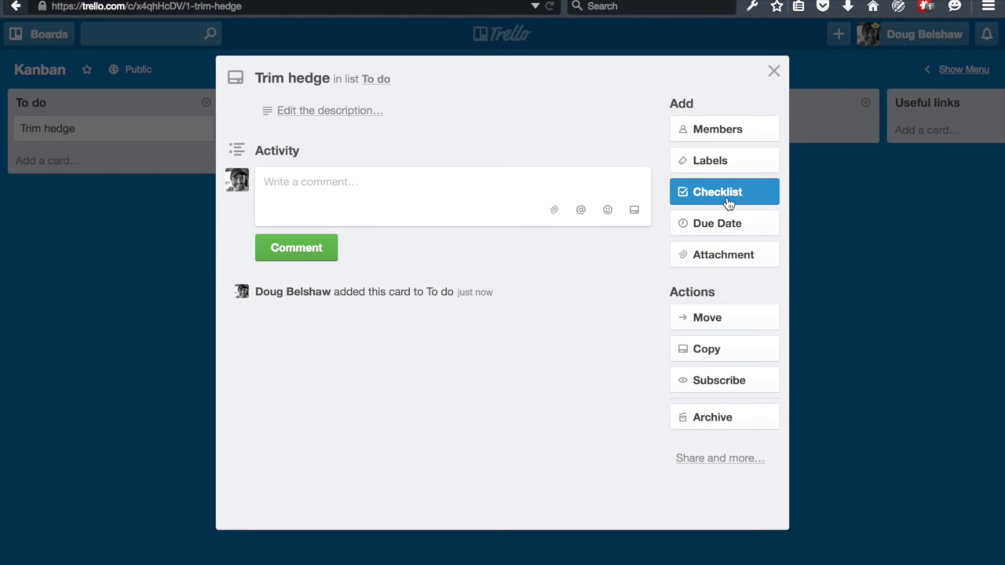
click(727, 202)
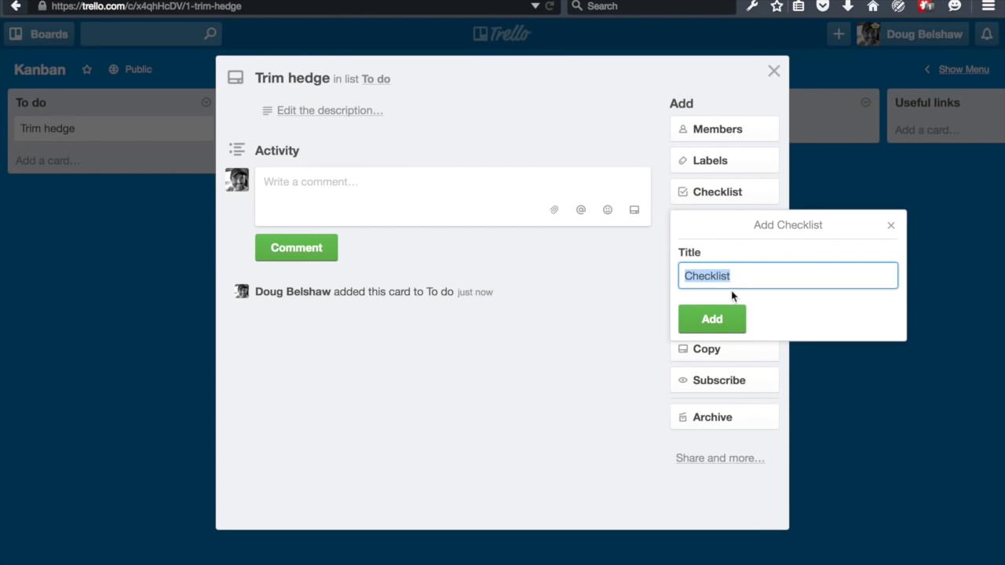
click(715, 328)
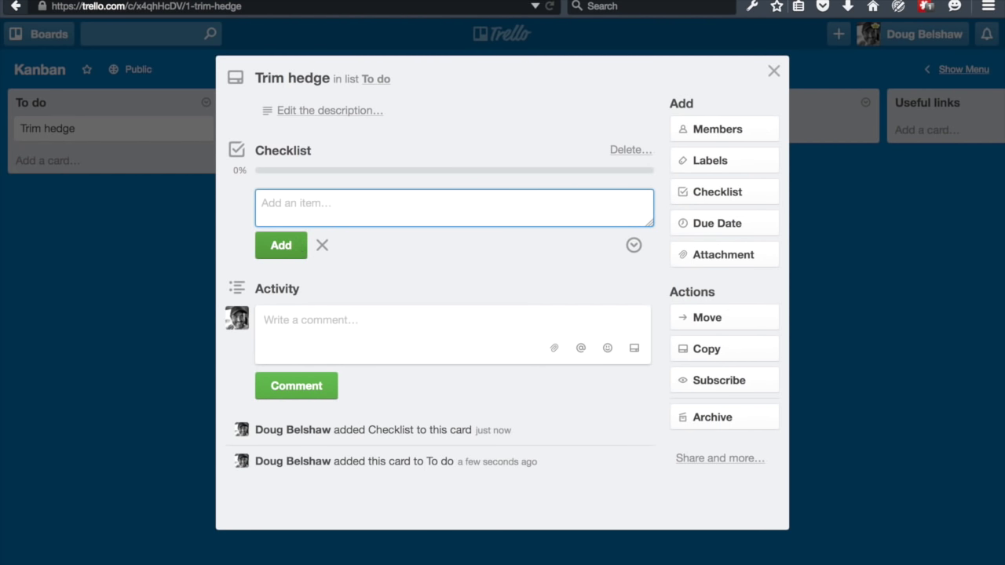
text(Get hedge trimmer from outho)
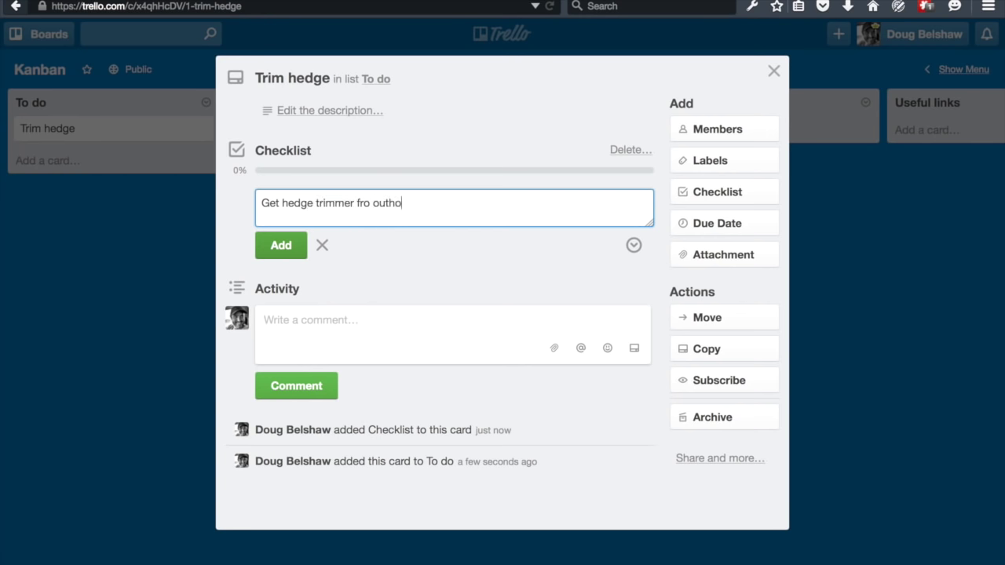
text(use)
key(Return)
text(Get extension lead from utility room)
key(Return)
- Add checklist items for the stepladder, asking next door, 'Trim hedge' and 'Tidy up'
text(Get stepla)
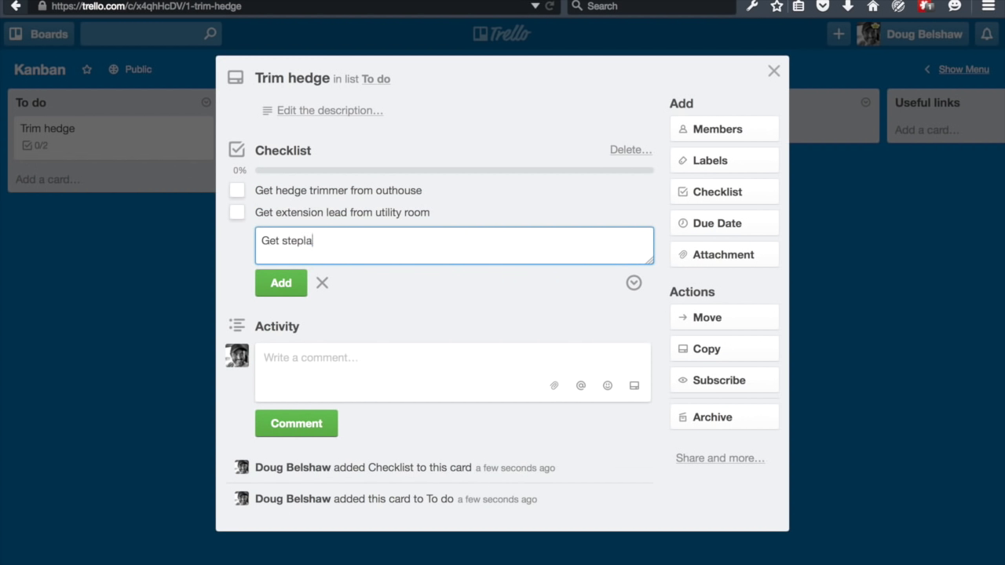
text(dder from cupboard)
key(Return)
text(Ask next door if they want their hedge trimmed)
key(Return)
text(Trim hedge)
key(Return)
text(Tidy up)
key(Return)
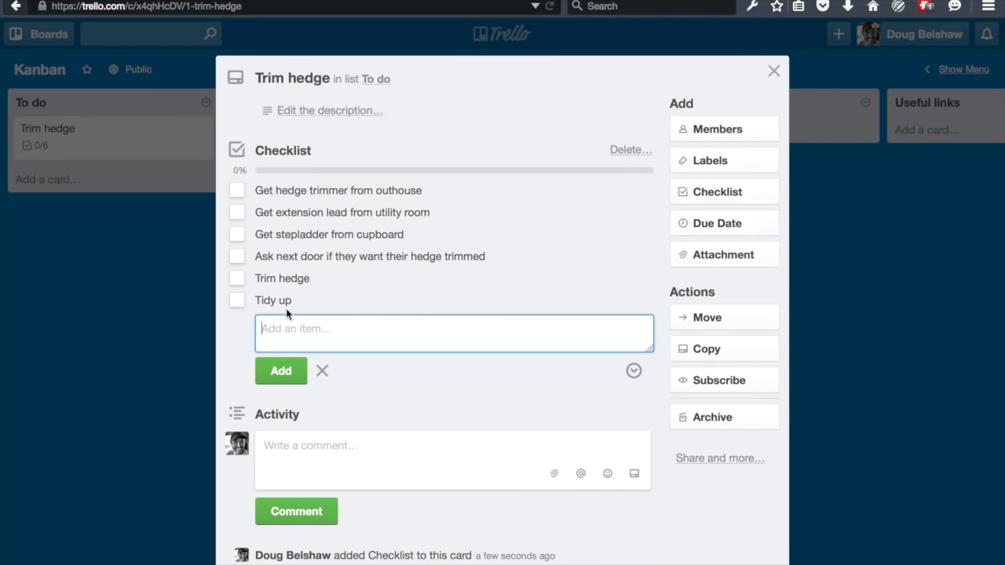
- Tick off the hedge trimmer and extension lead items, then close and reopen the card
click(237, 193)
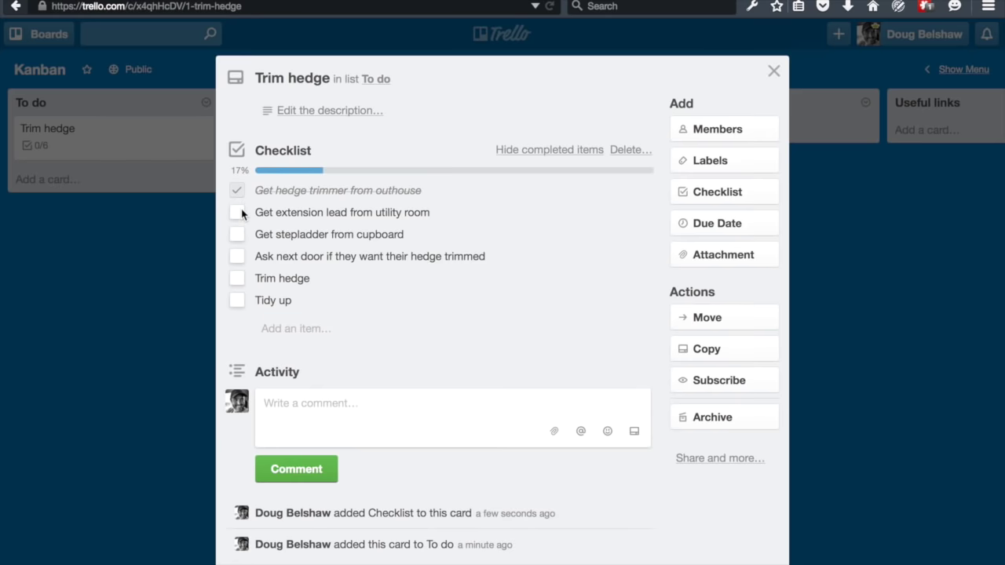
click(237, 212)
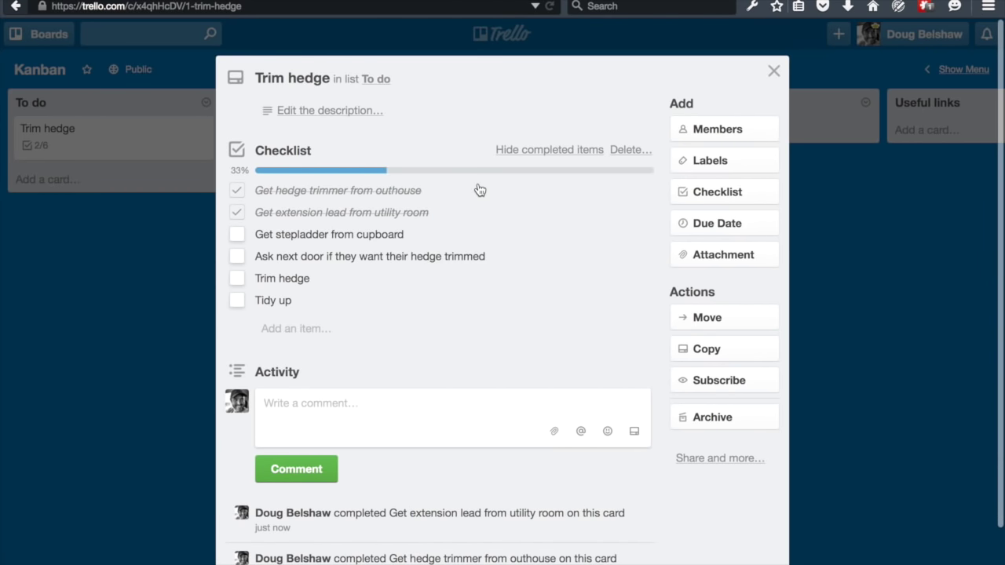
click(773, 71)
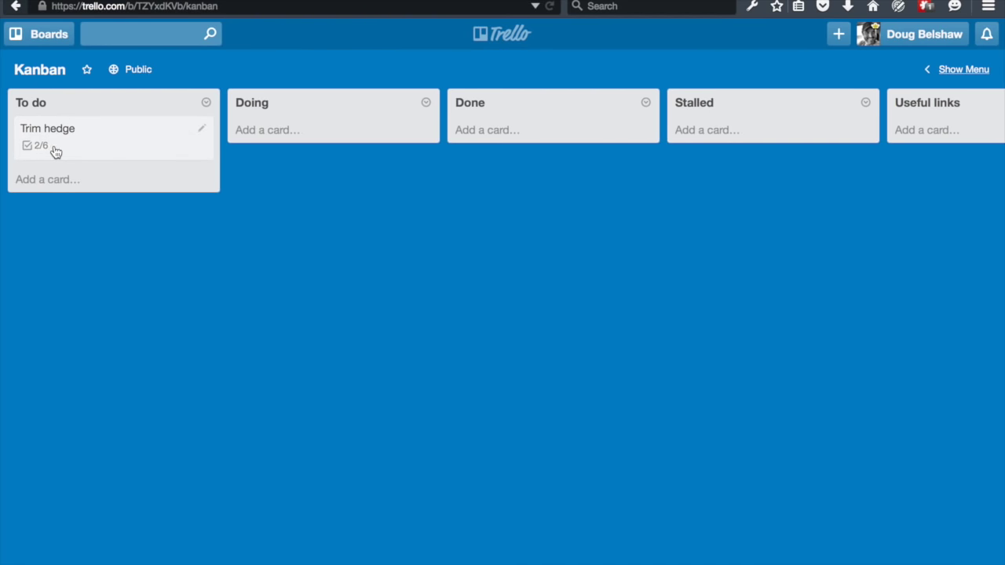
click(81, 149)
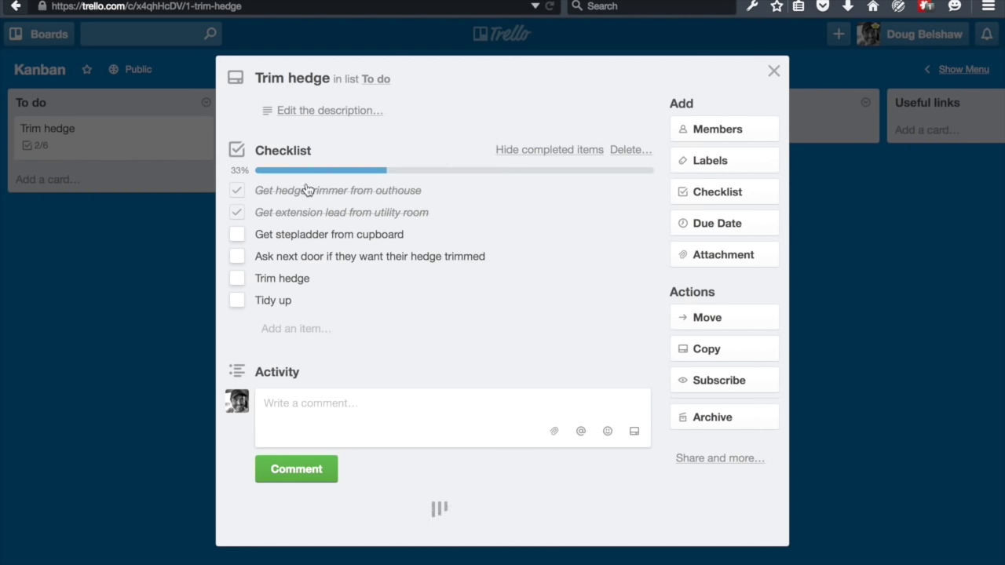
- Rename the green label to Writing, leaving it off the card
click(712, 167)
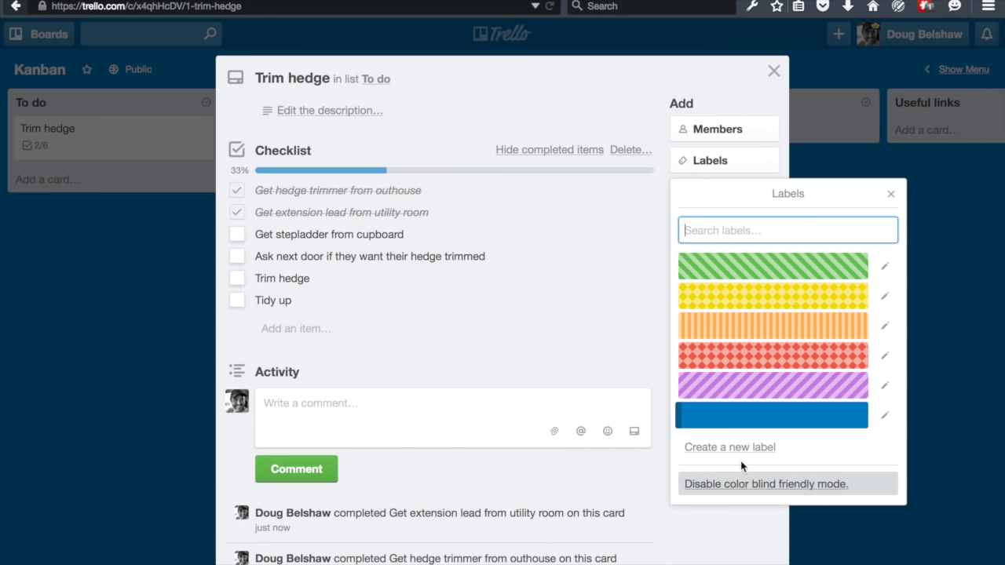
click(779, 269)
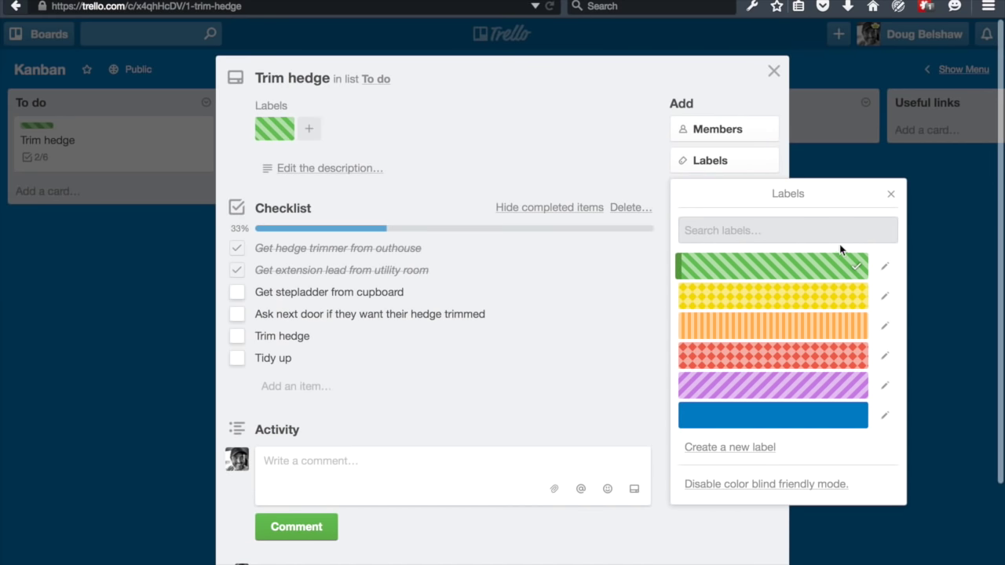
click(860, 269)
click(883, 266)
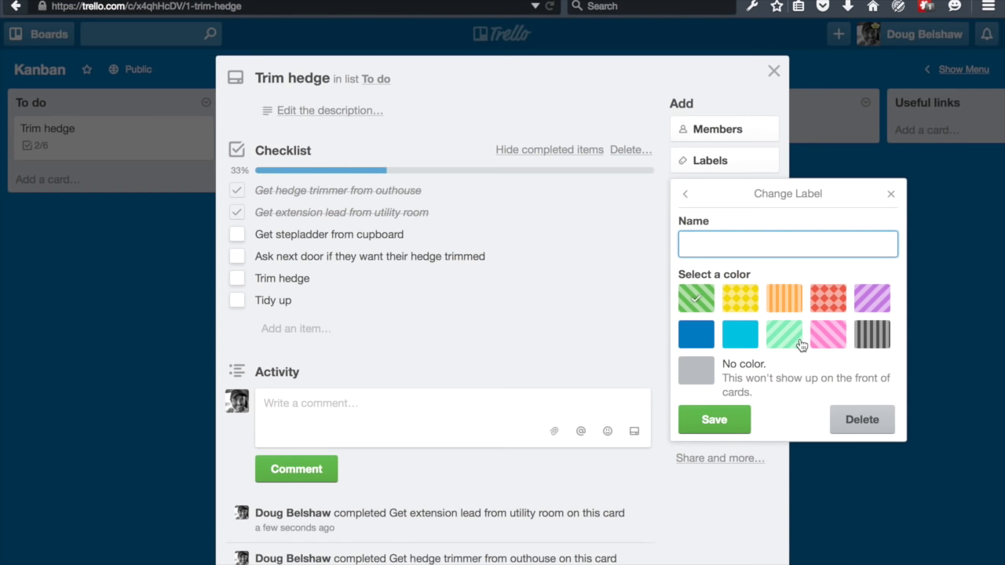
text(Writing)
click(734, 427)
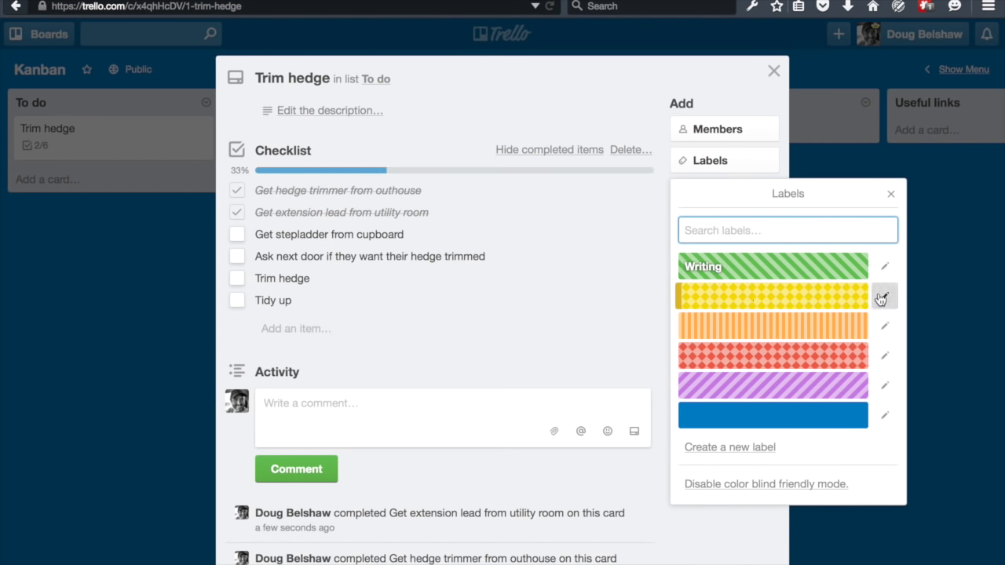
- Rename the yellow label to Manual labour, apply it to Trim hedge, and close the card
click(884, 296)
text(Manual labour)
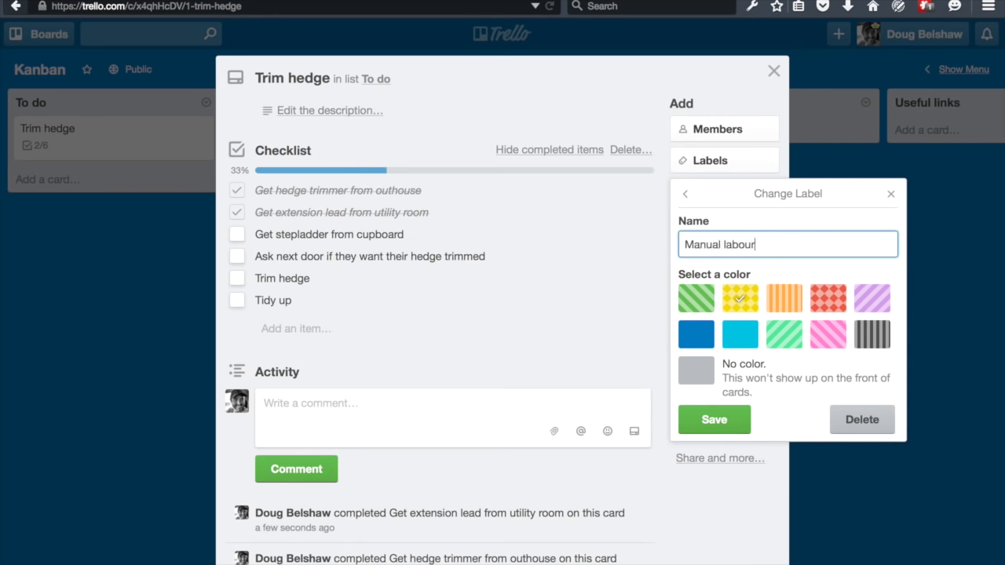
key(Return)
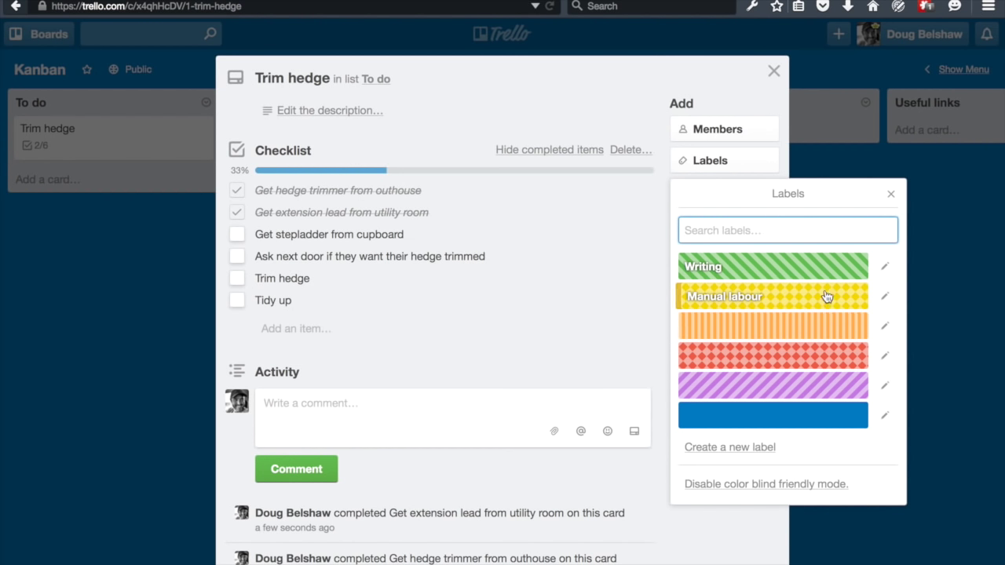
click(792, 296)
click(885, 185)
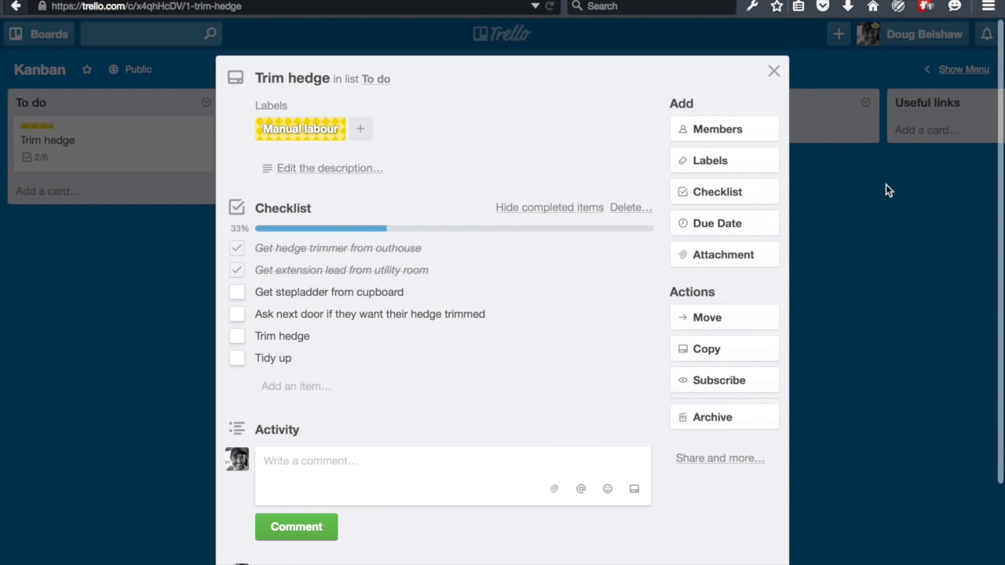
click(773, 70)
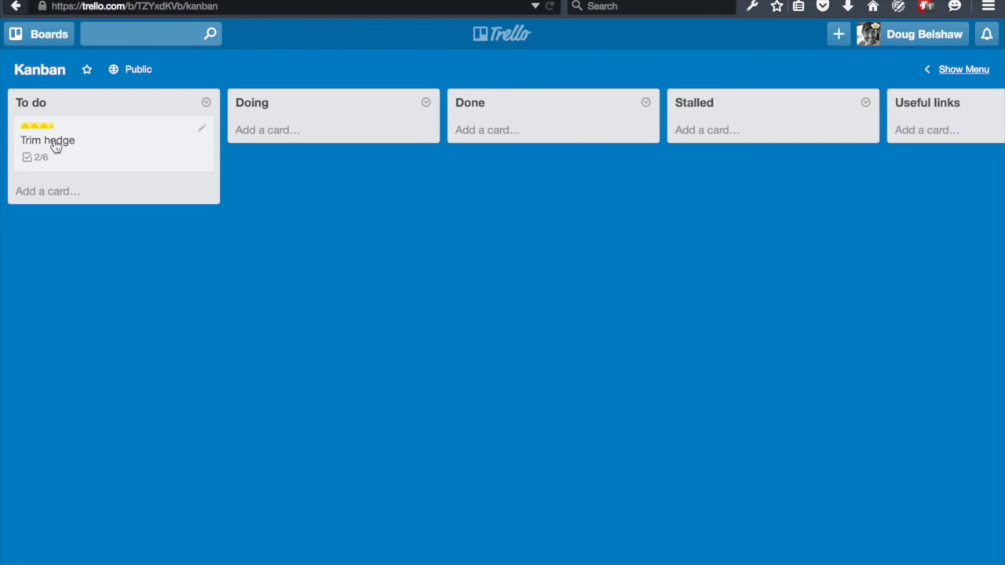
- Inspect the label names on another personal board via its Write Wednesday Wisdom #39 card
click(45, 40)
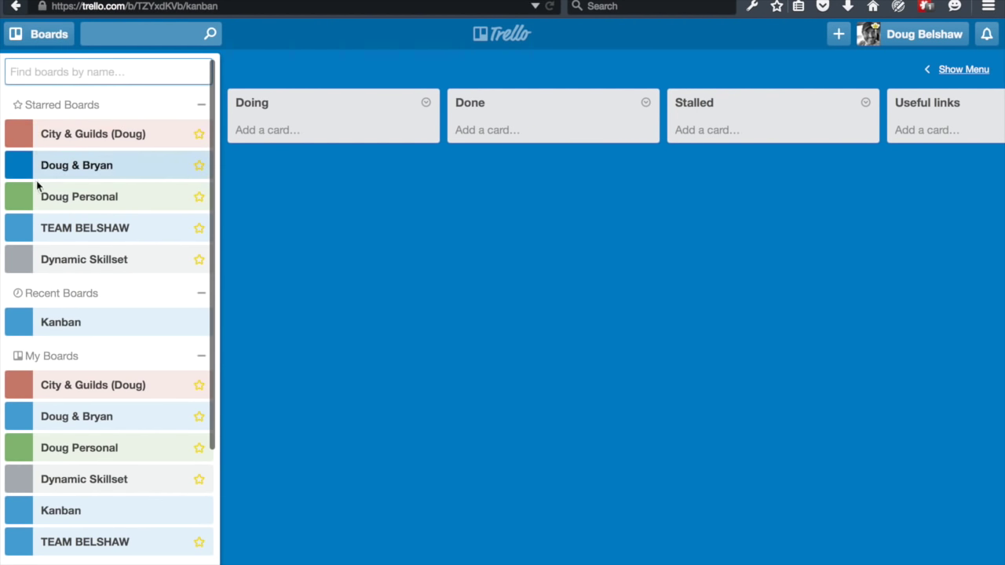
click(36, 204)
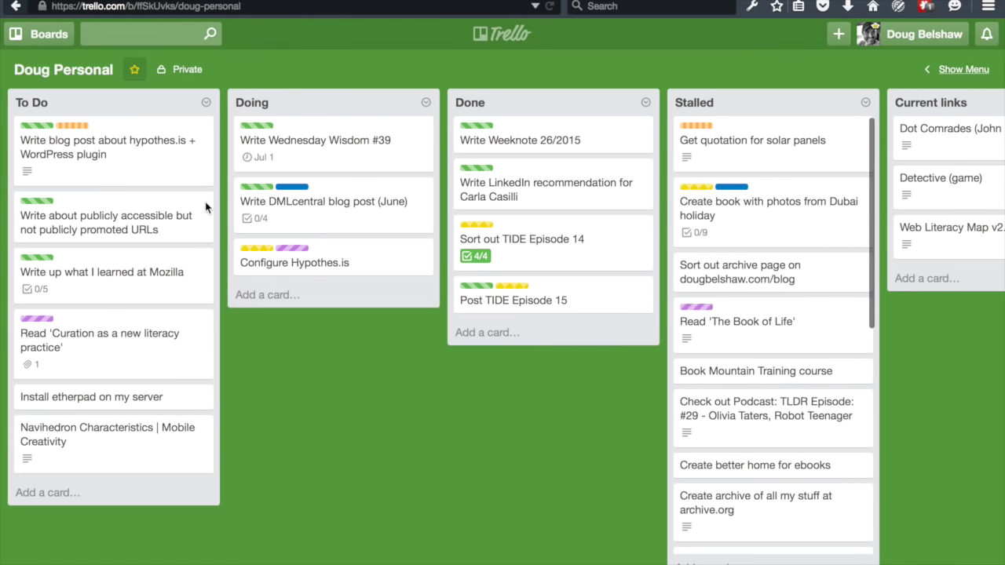
click(339, 139)
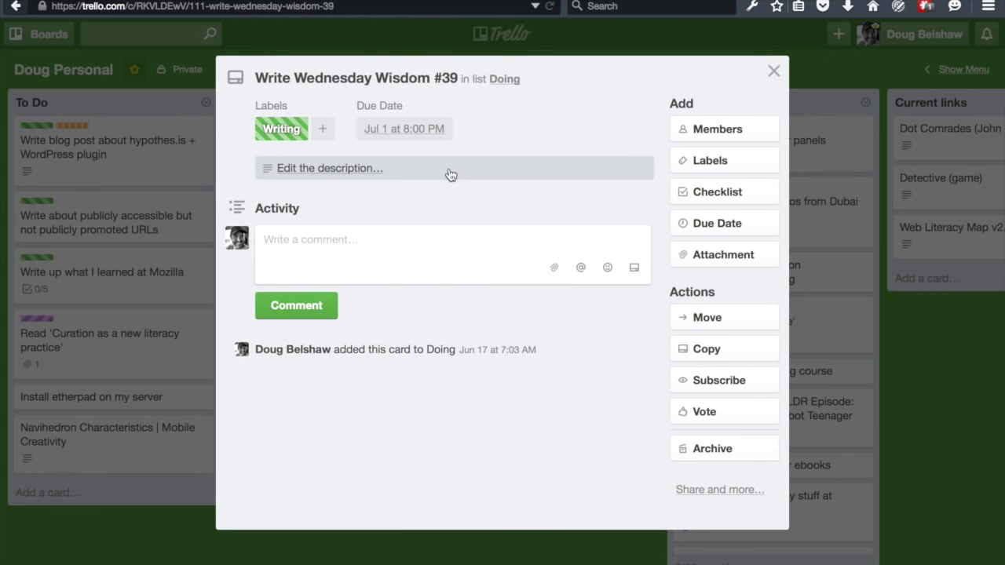
click(700, 163)
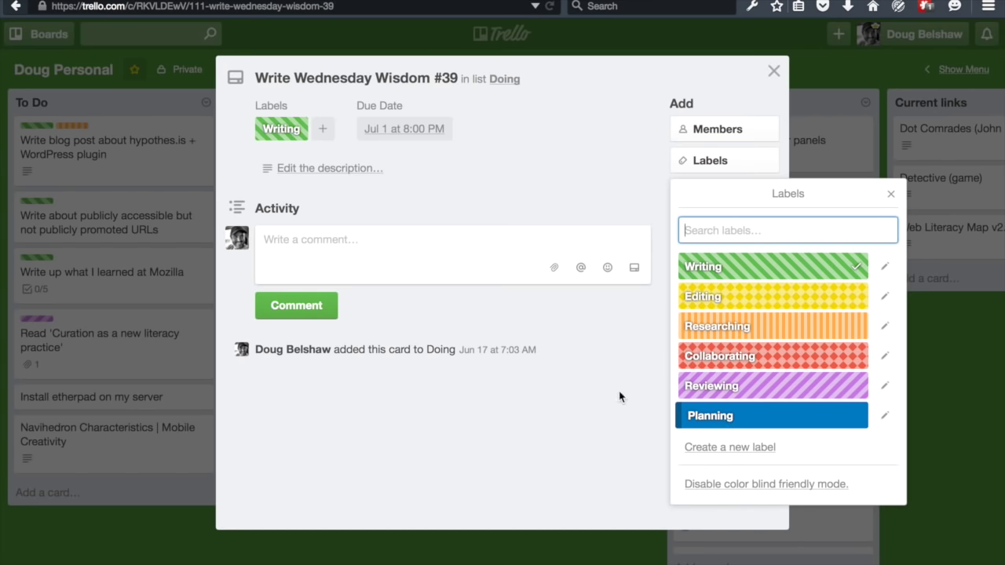
click(773, 71)
- Inspect the shared example board's labels via its Issue Open Badges card, then return to Kanban
click(39, 33)
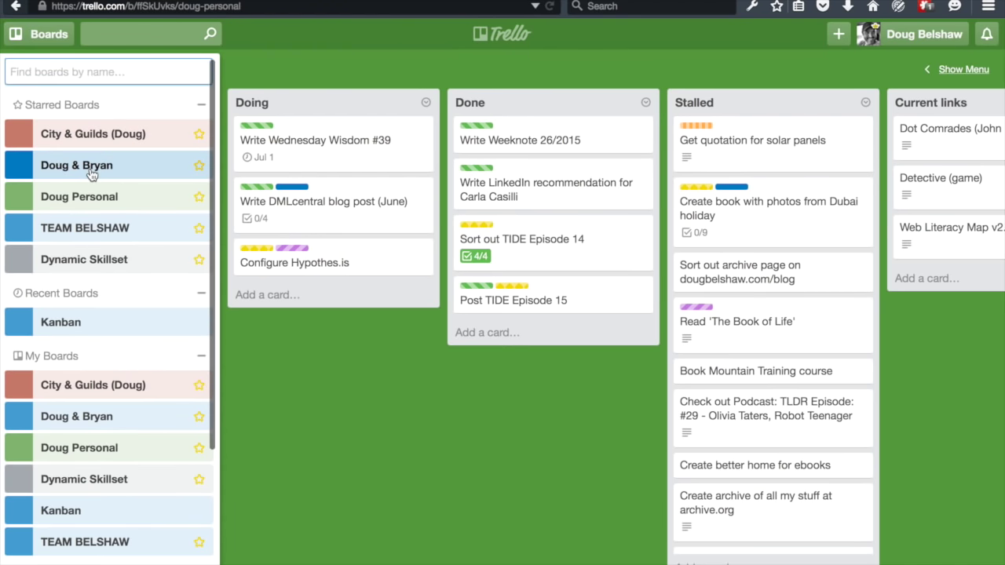
click(110, 163)
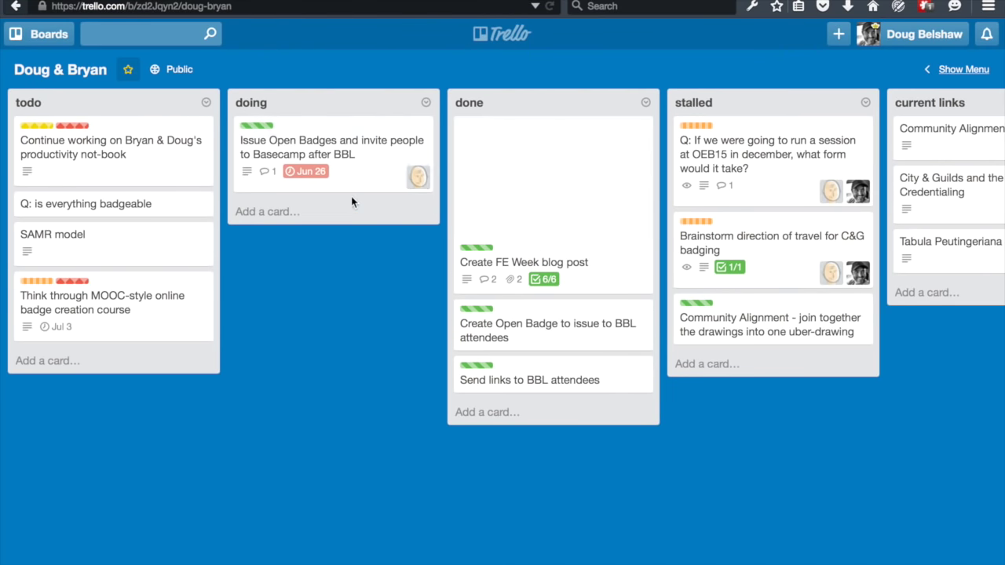
click(292, 132)
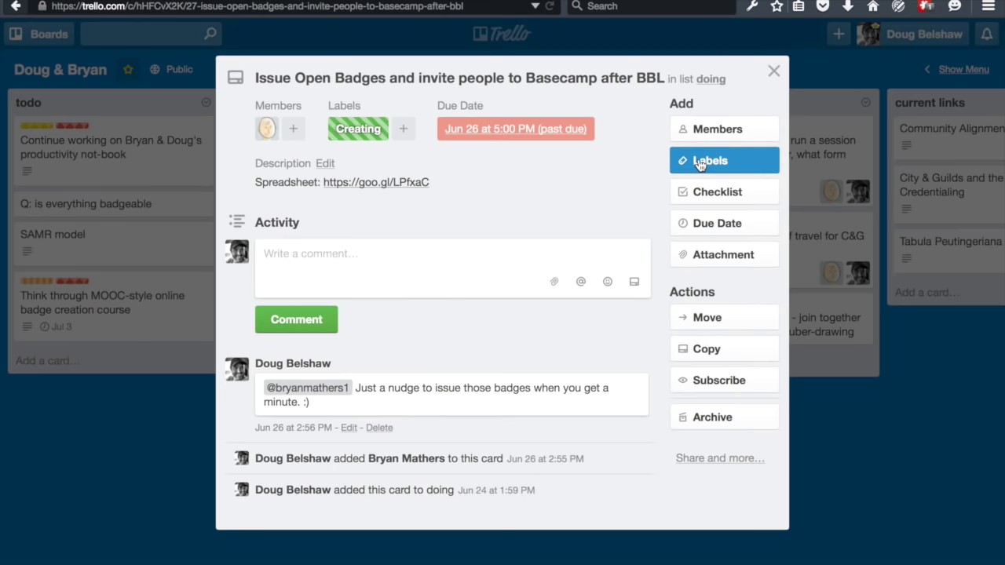
click(698, 162)
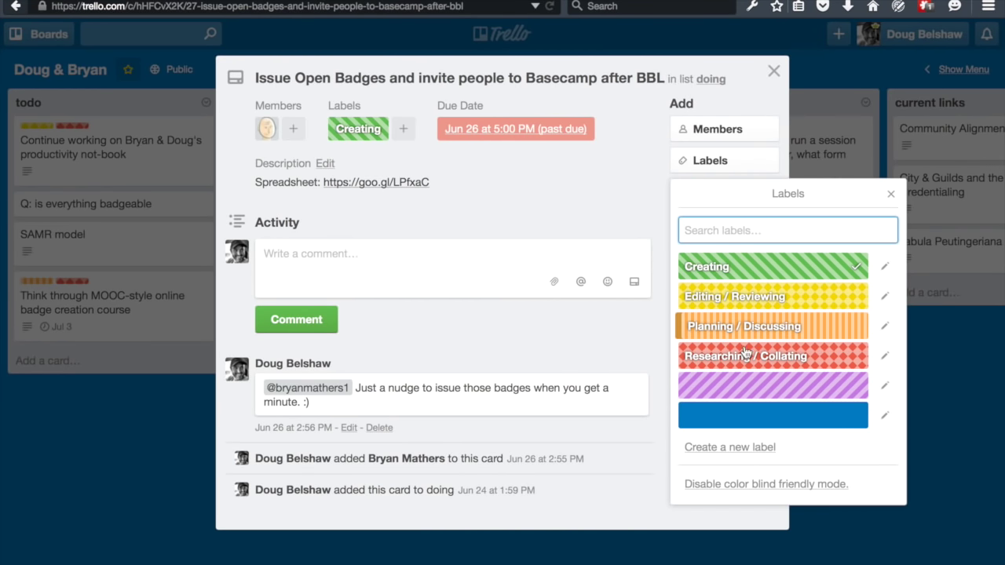
click(771, 70)
click(57, 41)
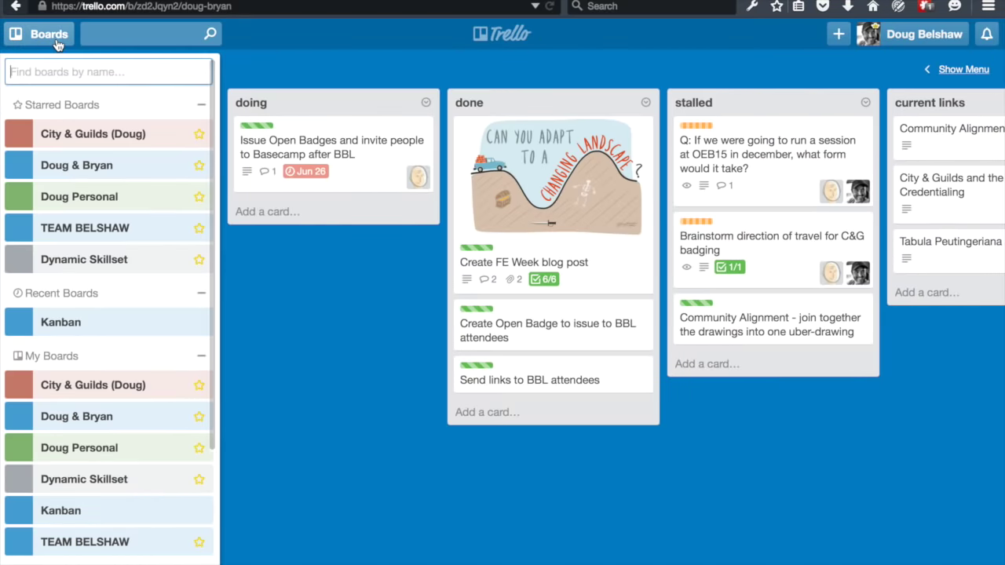
click(89, 327)
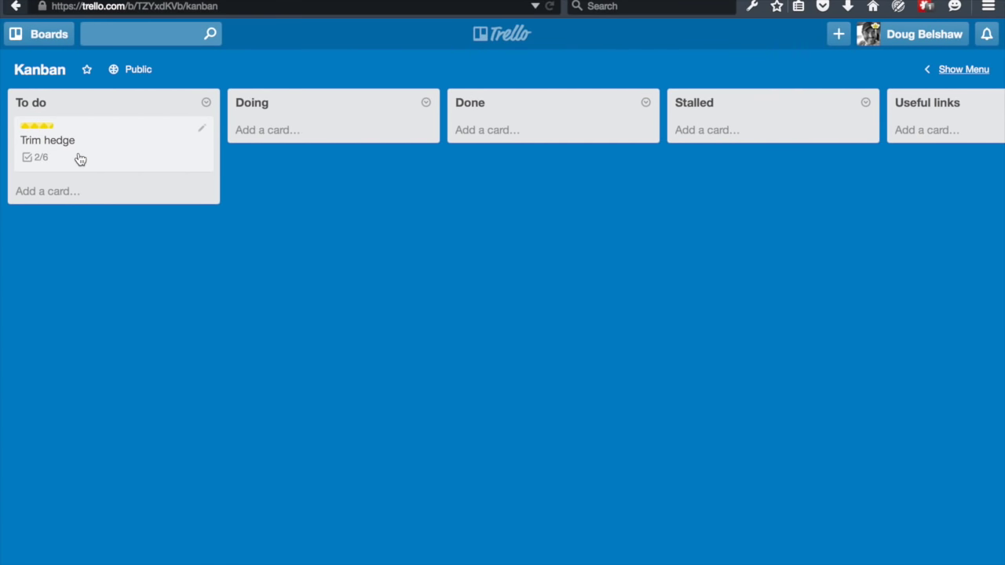
- Move the Trim hedge card from To do into Doing
click(79, 159)
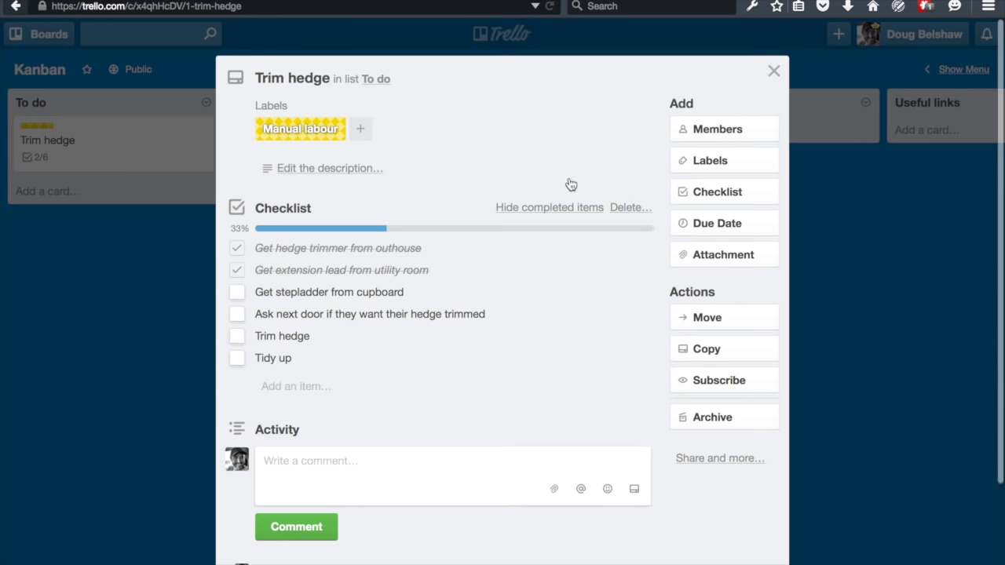
click(773, 71)
drag(117, 157, 303, 163)
- Tick the remaining four checklist items to reach 6/6, then move the card into Done
click(324, 156)
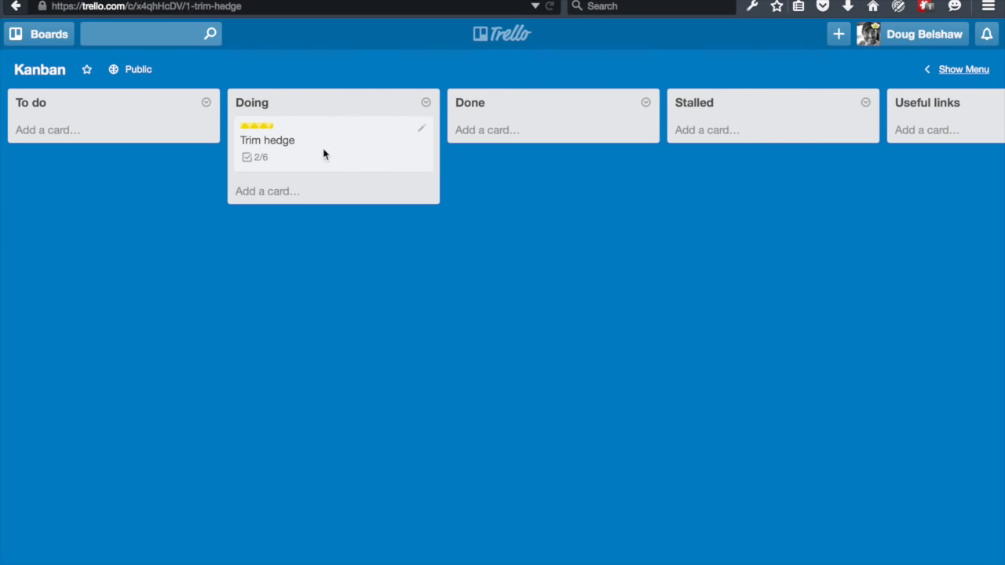
click(236, 295)
click(236, 314)
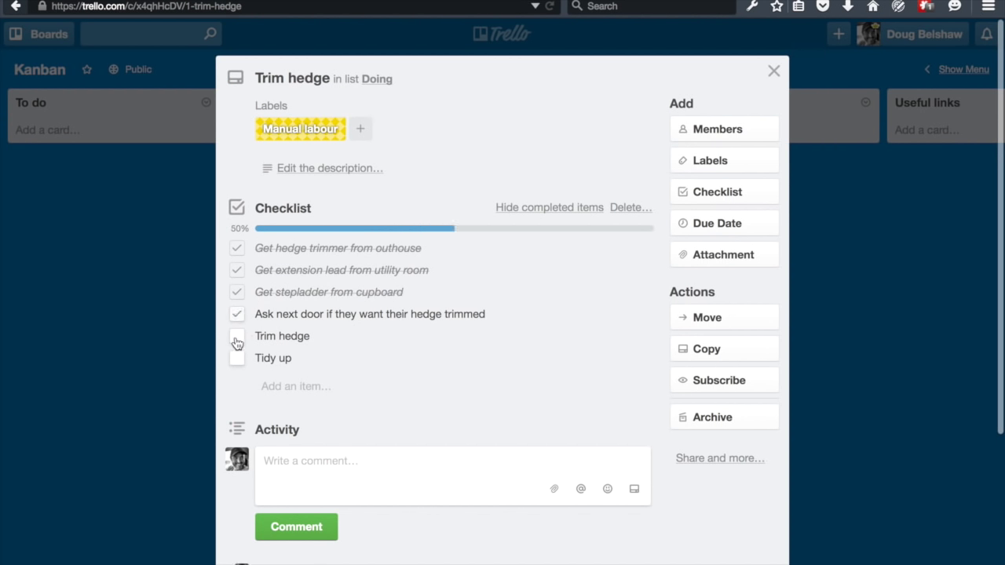
click(236, 336)
click(236, 357)
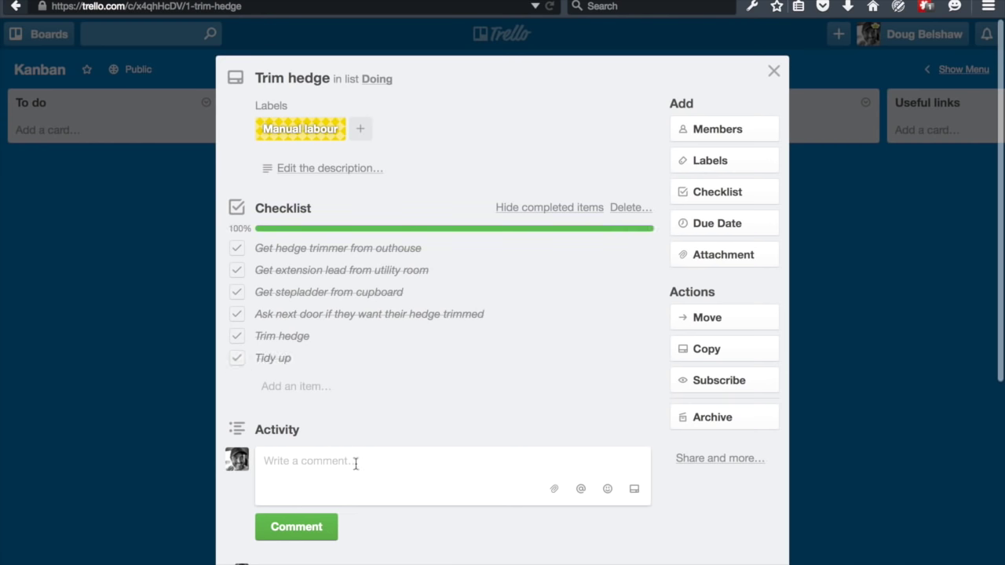
click(774, 71)
drag(359, 144, 543, 151)
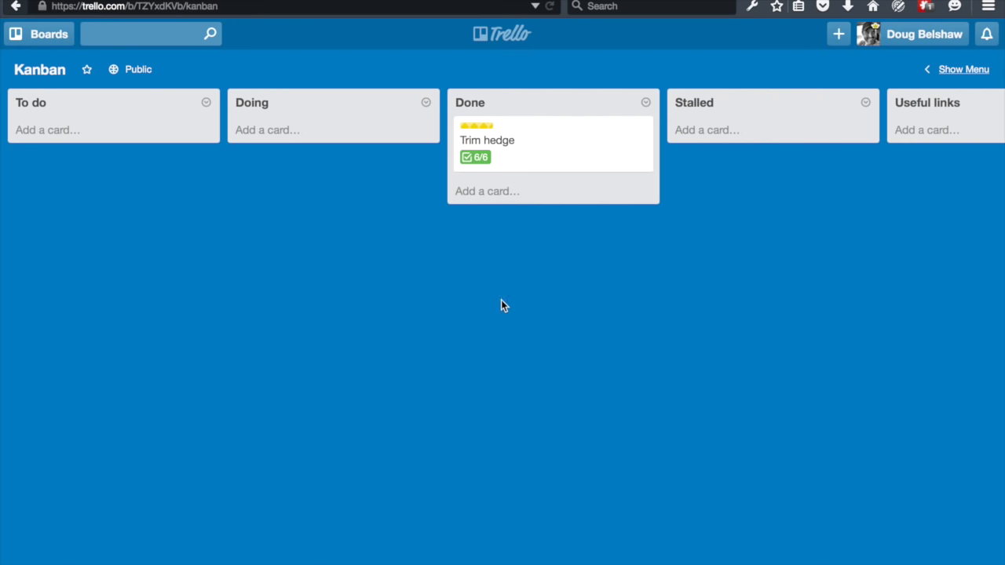
- Archive all cards in the Done list, removing Trim hedge from the board
click(645, 104)
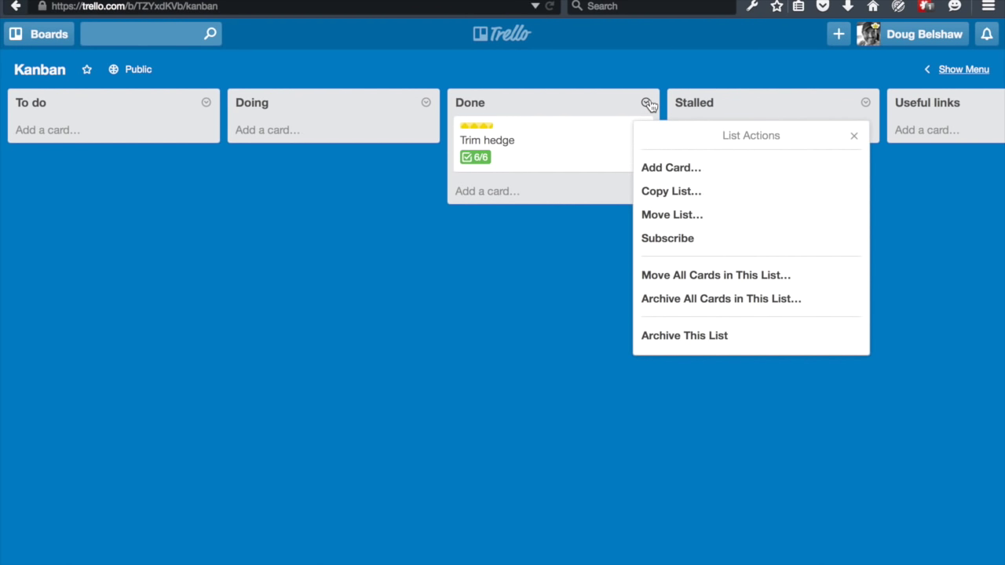
click(725, 301)
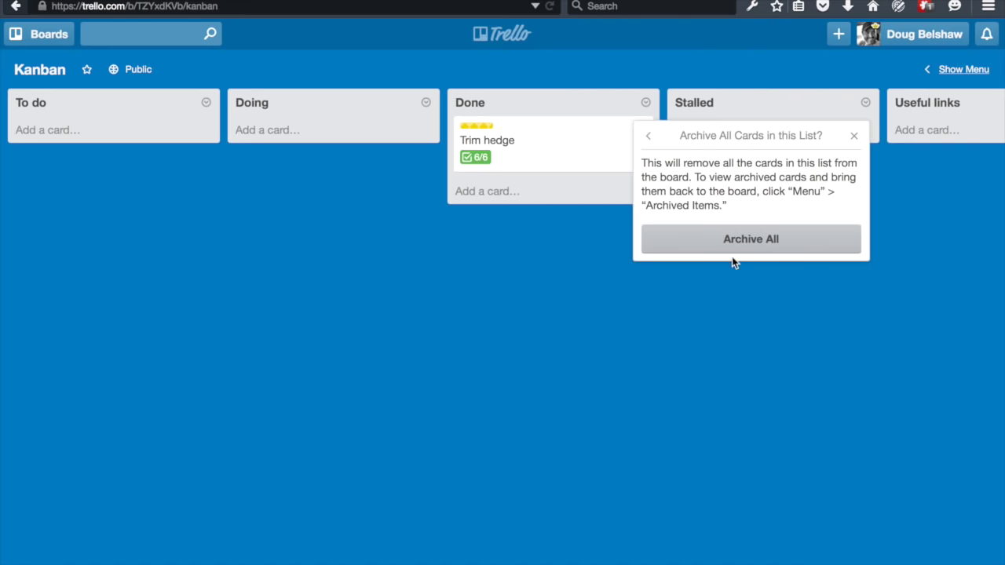
click(742, 238)
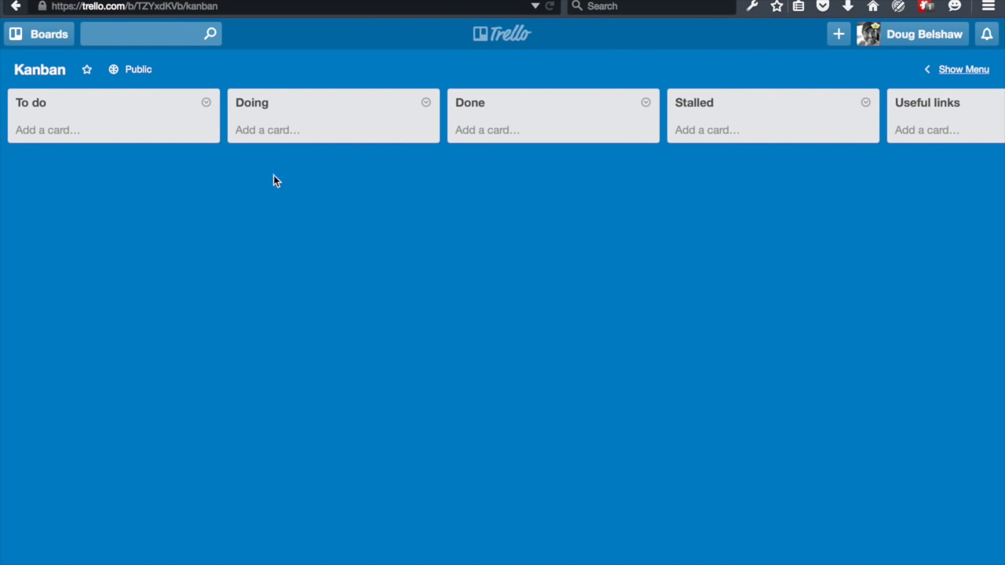
- Search cards for 'hedge' to find the archived card, then dismiss the results
click(132, 31)
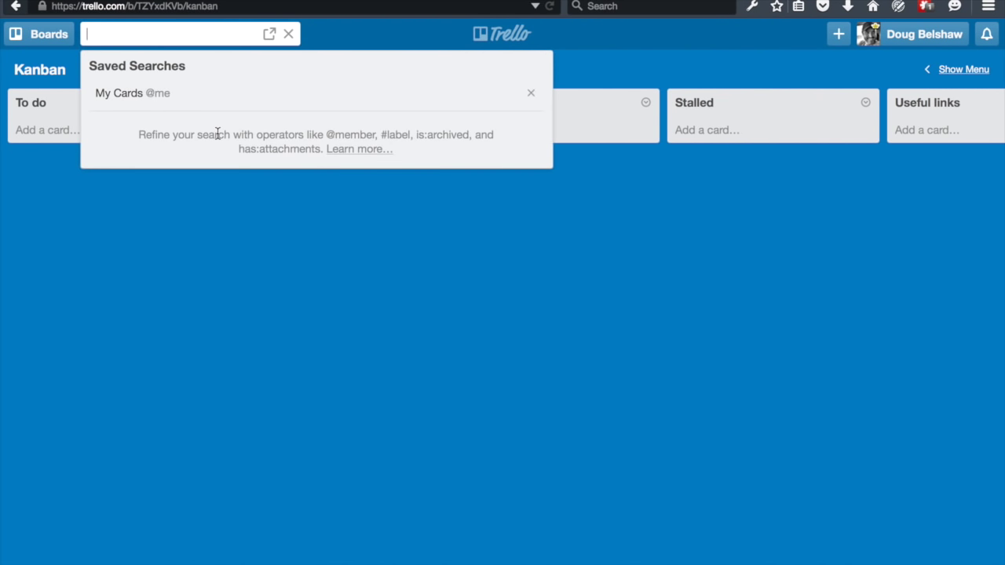
text(hedge)
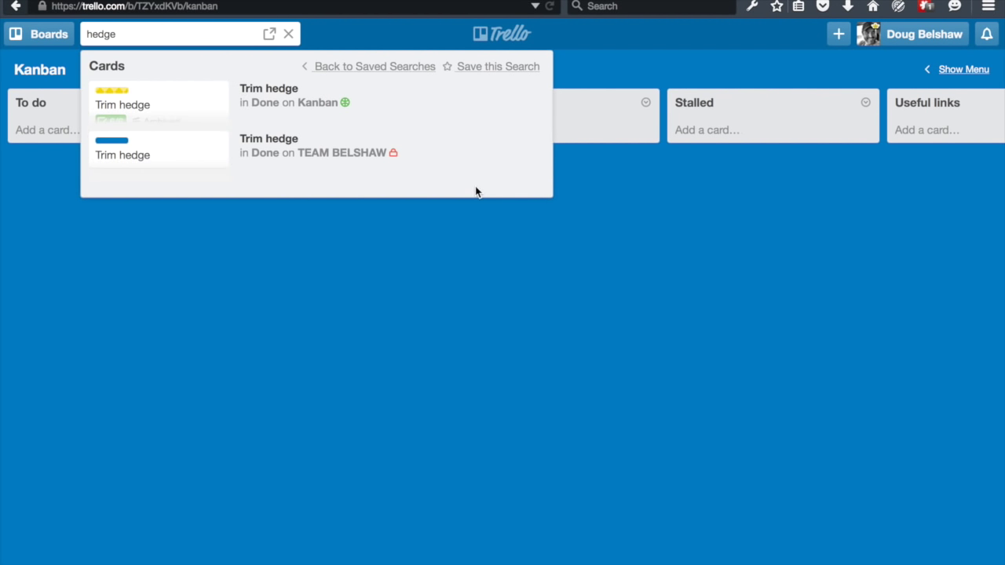
click(296, 254)
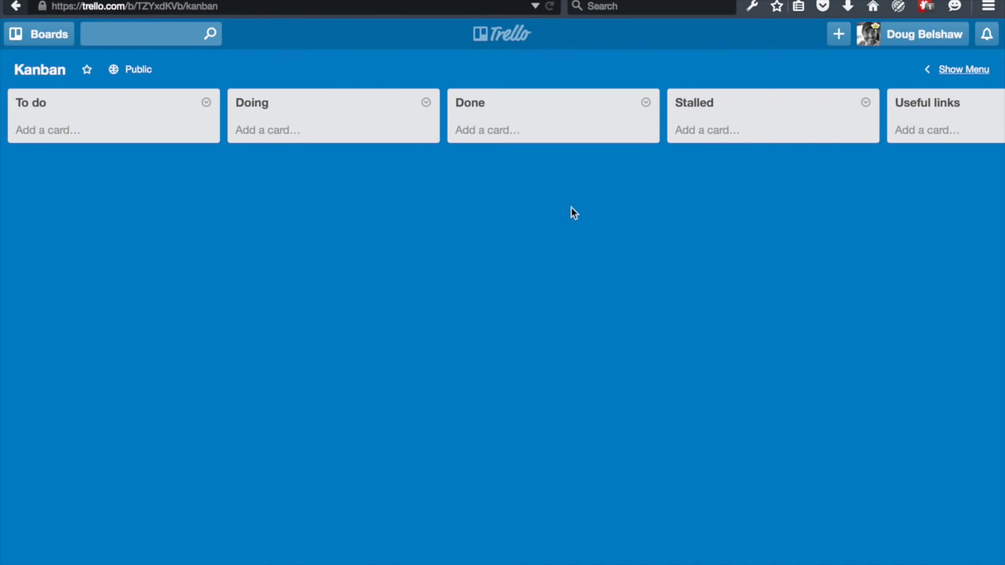
- Open the board's side menu and search for a person to add, closing the popup without inviting
click(116, 133)
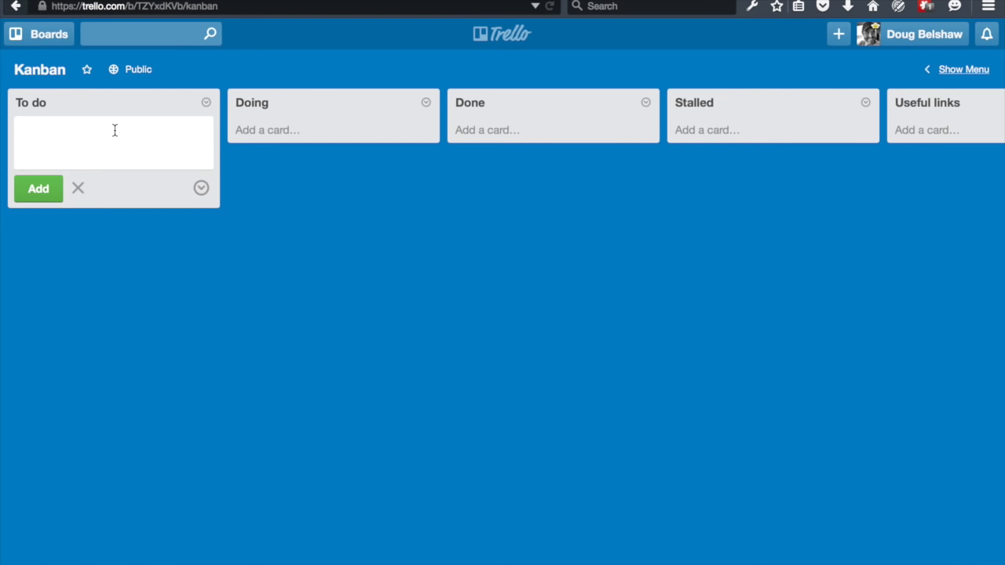
click(502, 219)
click(977, 71)
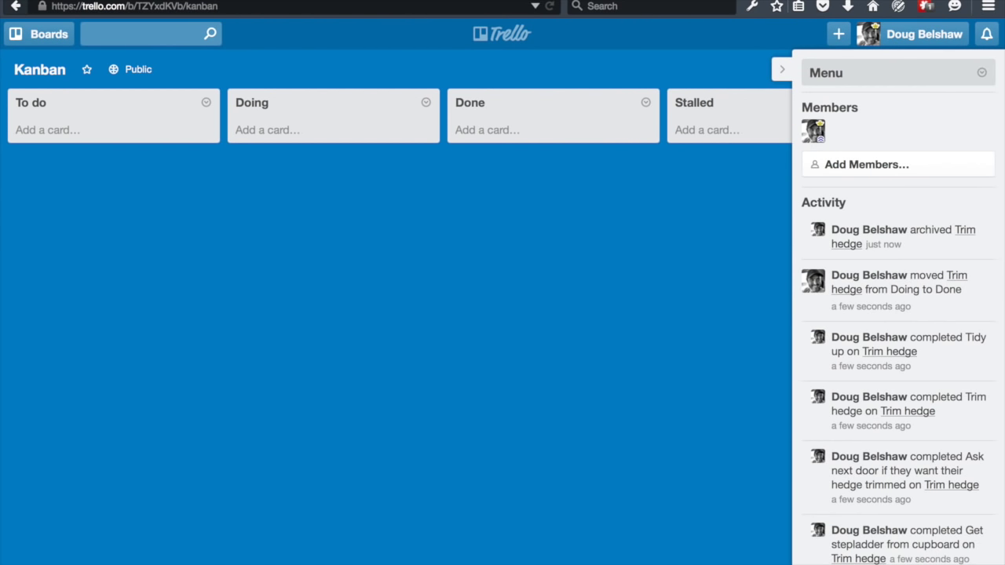
click(857, 163)
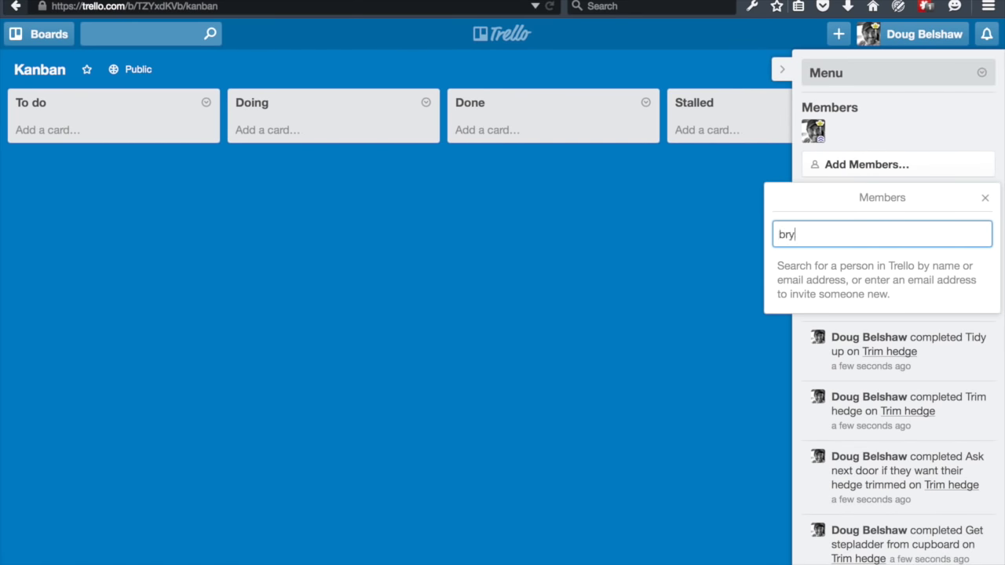
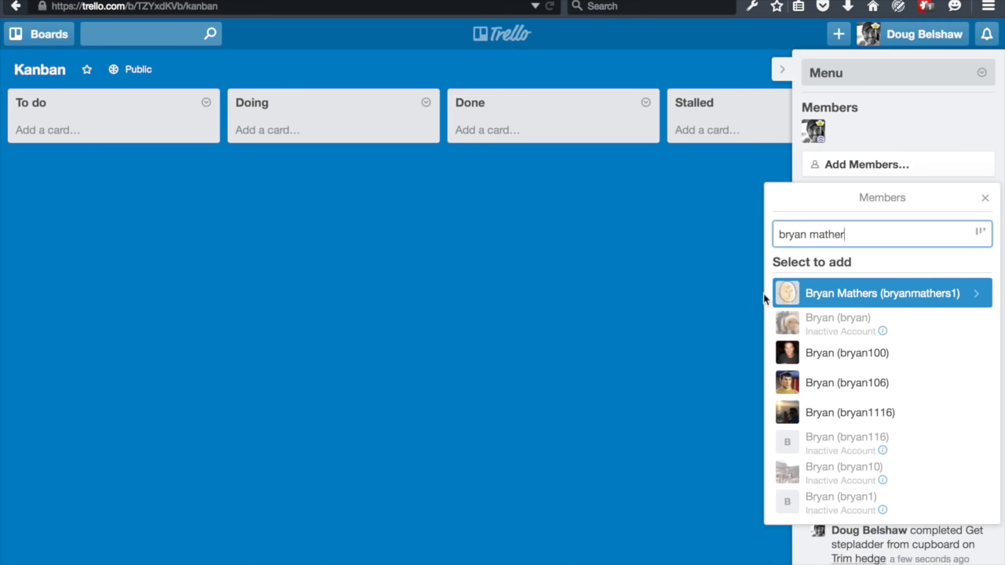
click(661, 278)
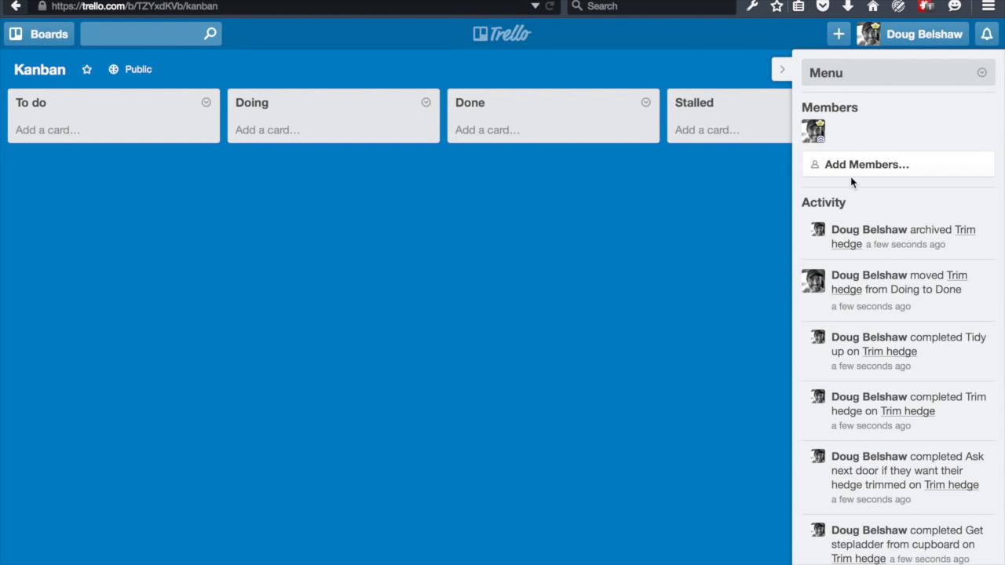
- Try pink, orange and a misty mountain photo, then apply the colourful Lego brick pattern background
click(981, 74)
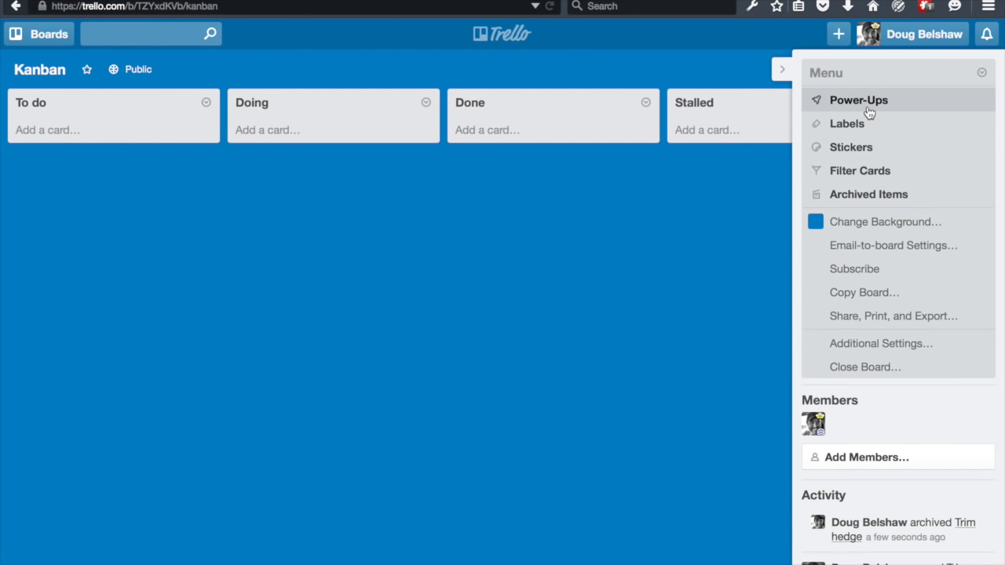
click(866, 222)
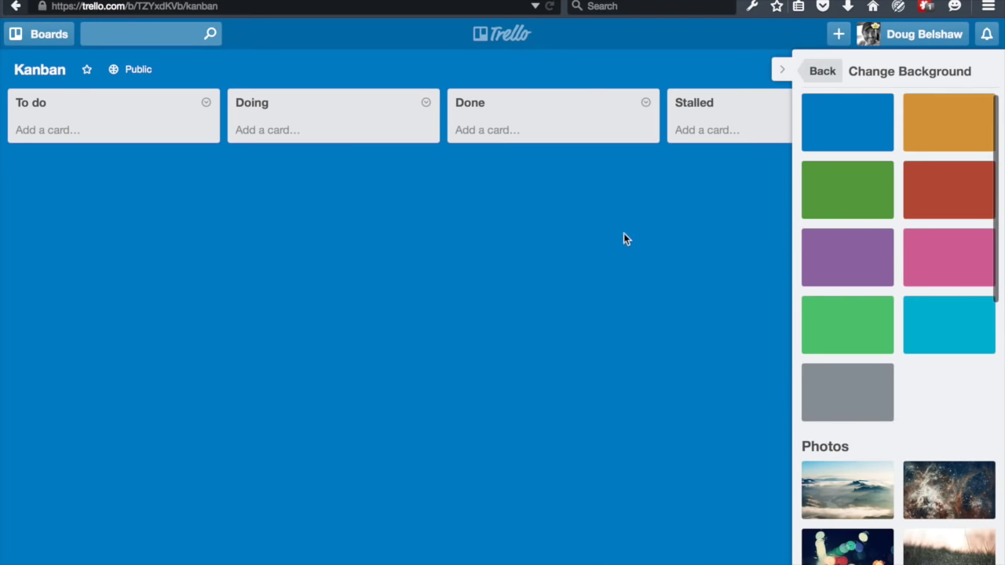
click(935, 273)
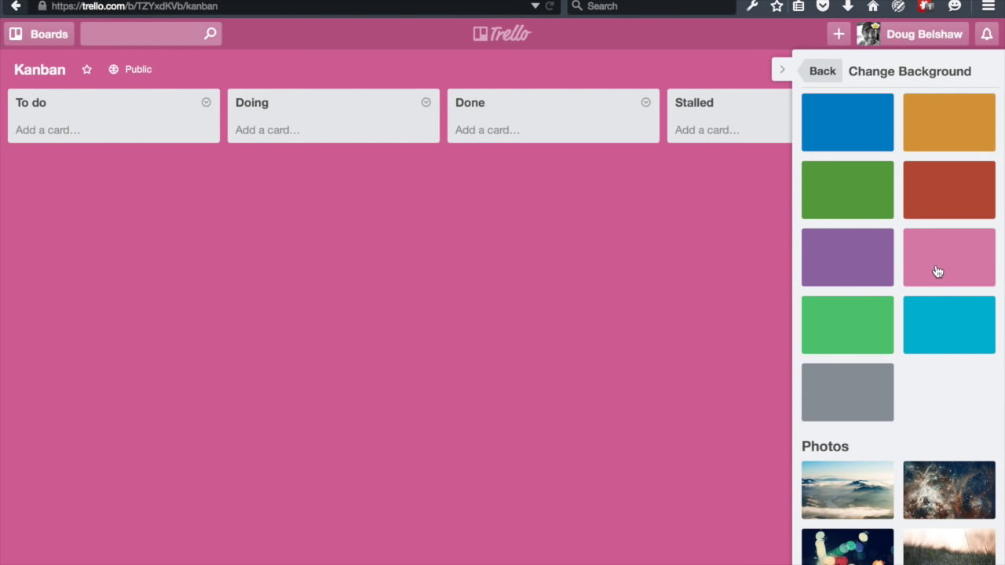
click(919, 139)
scroll(868, 385, down, 3)
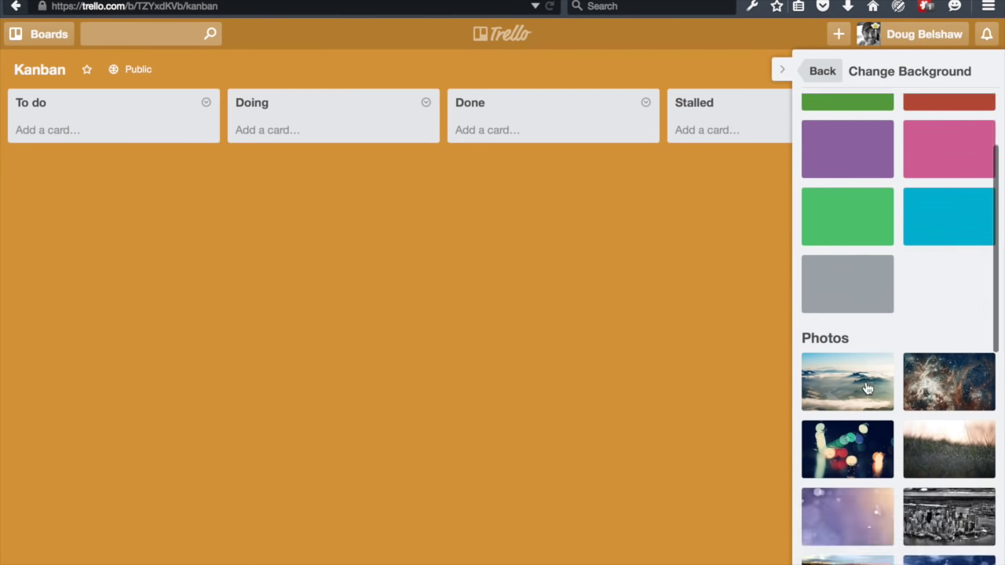
click(855, 397)
scroll(856, 389, down, 6)
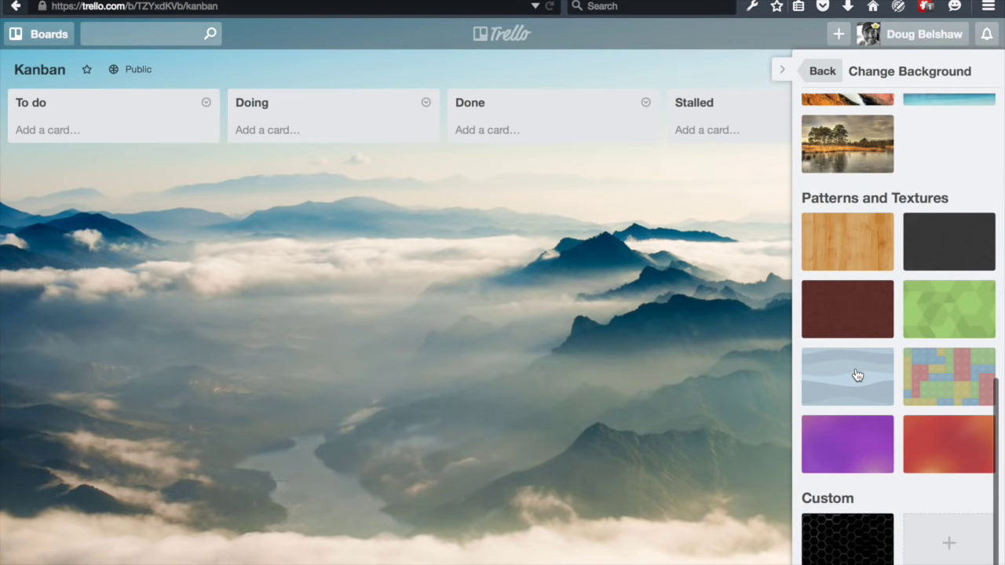
click(948, 381)
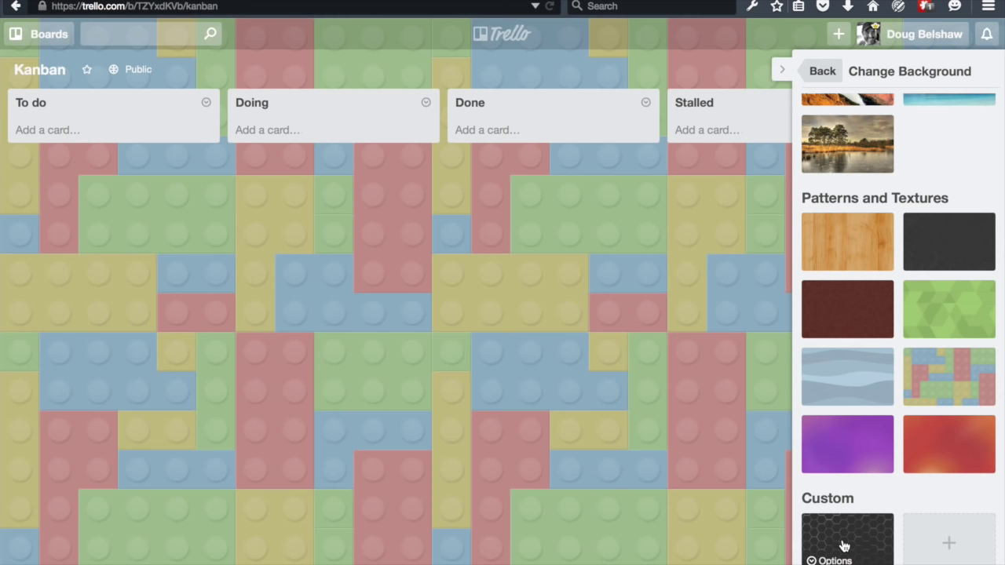
scroll(848, 157, up, 6)
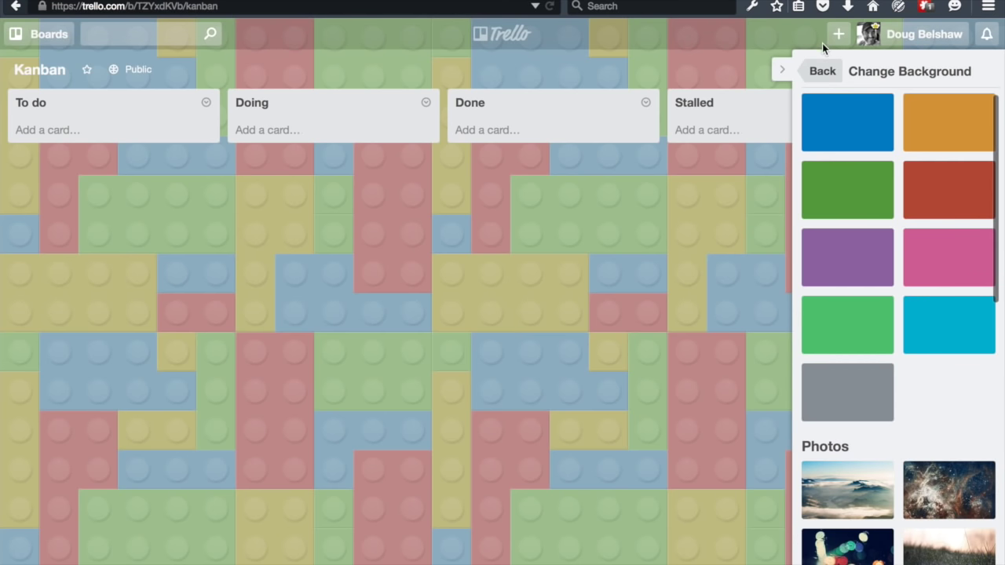
- Enable the Card Aging power-up from the board's Power-Ups list
click(822, 74)
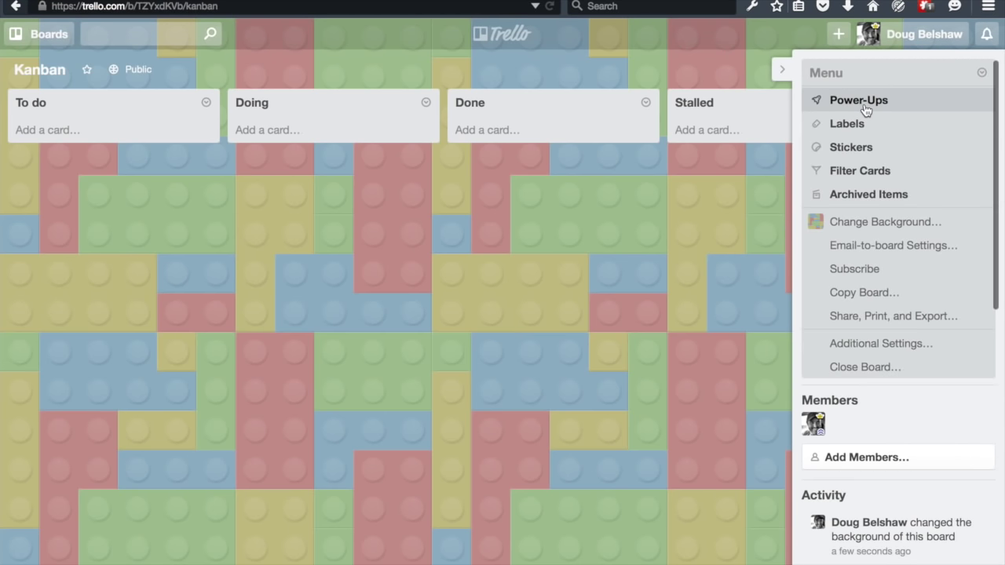
click(863, 104)
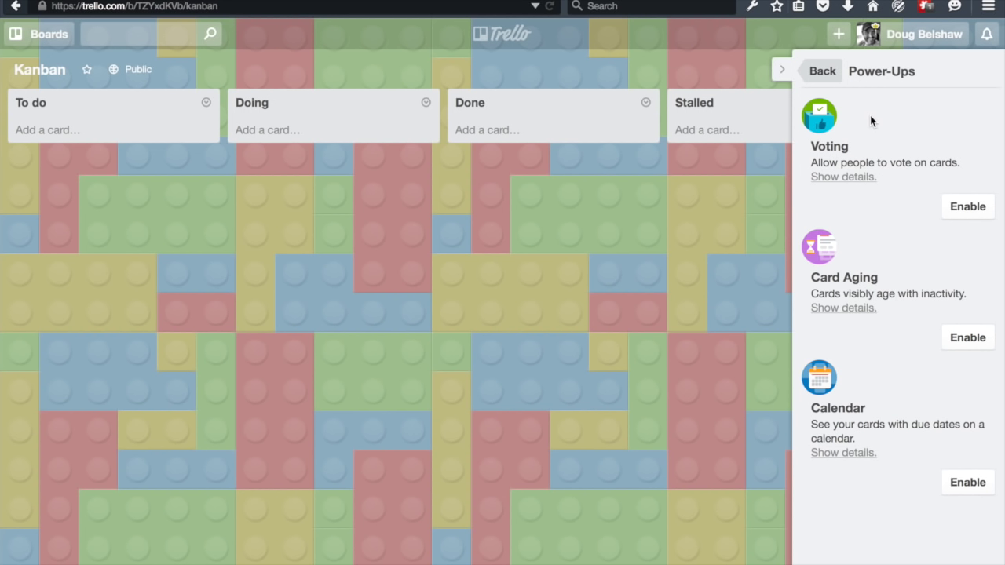
click(968, 336)
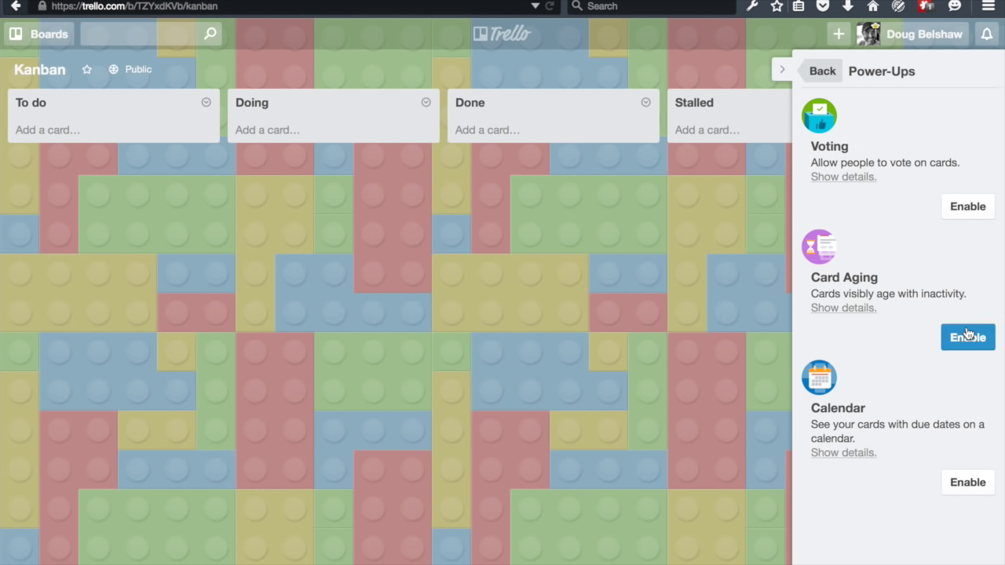
click(959, 340)
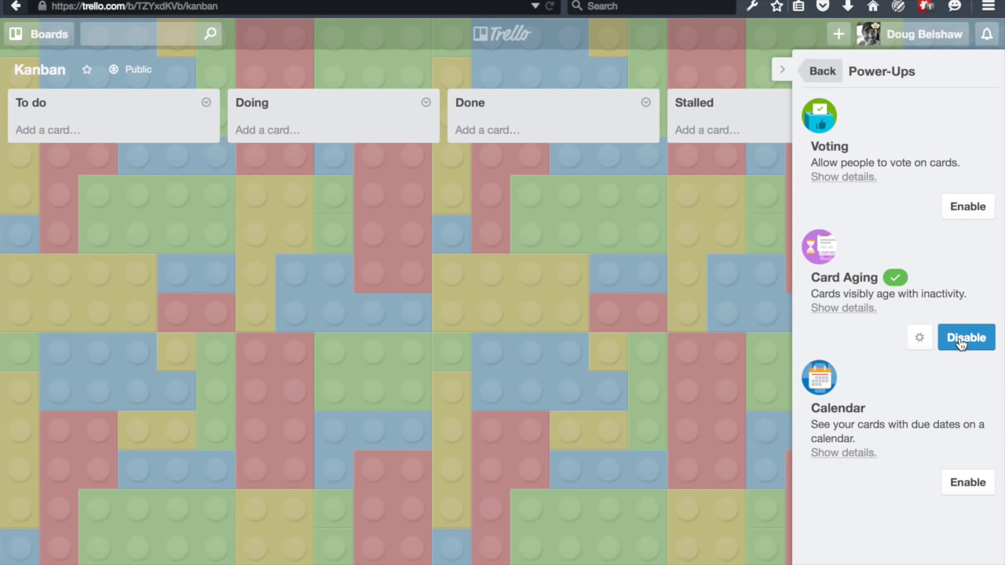
- Set Card Aging to Pirate Mode so aged cards crackle and tear
click(919, 338)
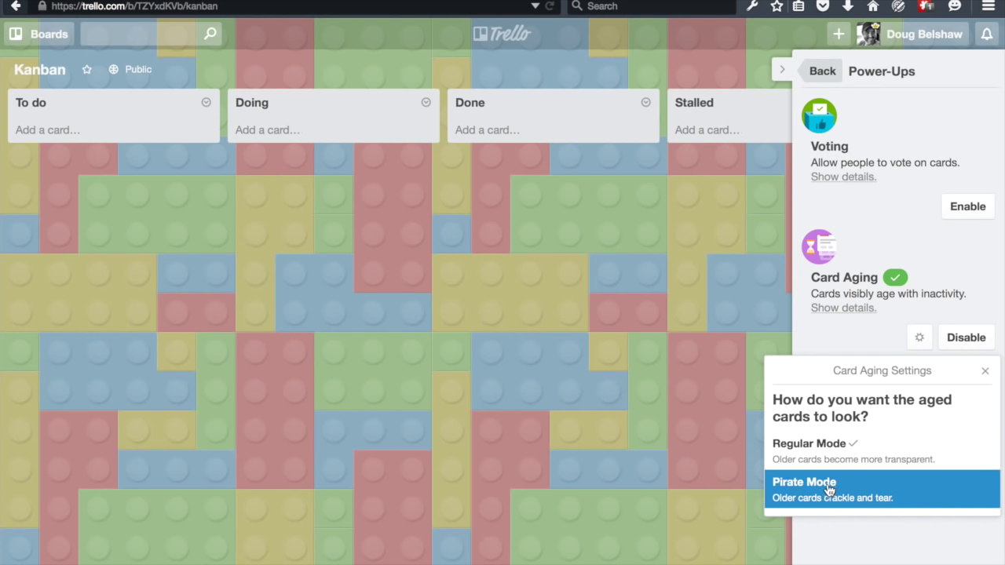
click(870, 479)
click(890, 224)
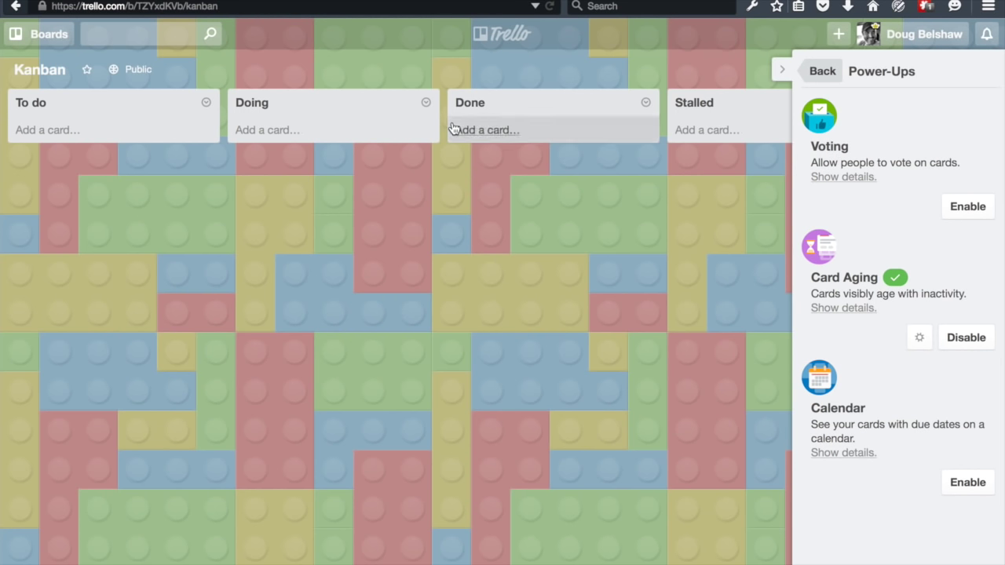
scroll(687, 203, right, 2)
scroll(686, 198, right, 5)
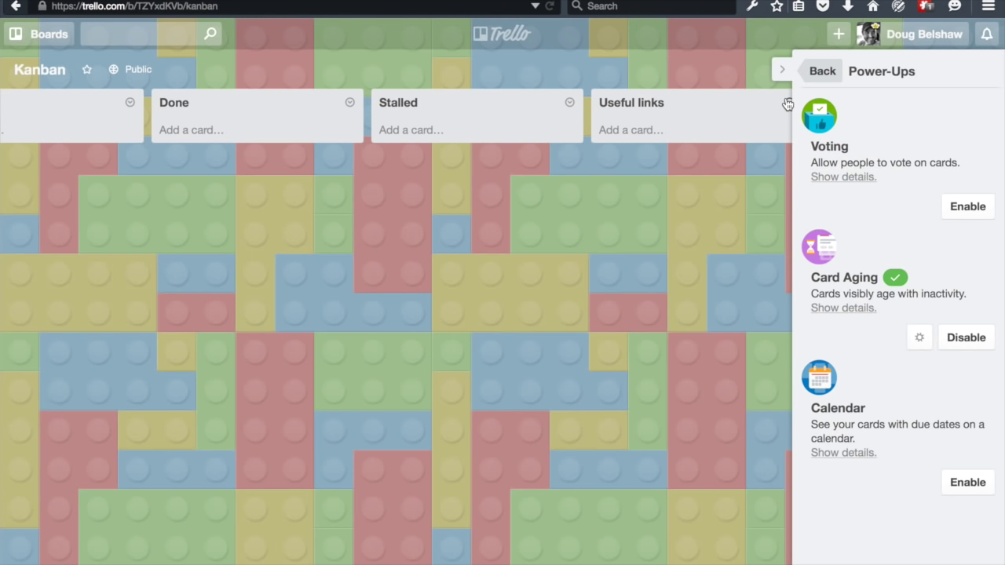
click(816, 70)
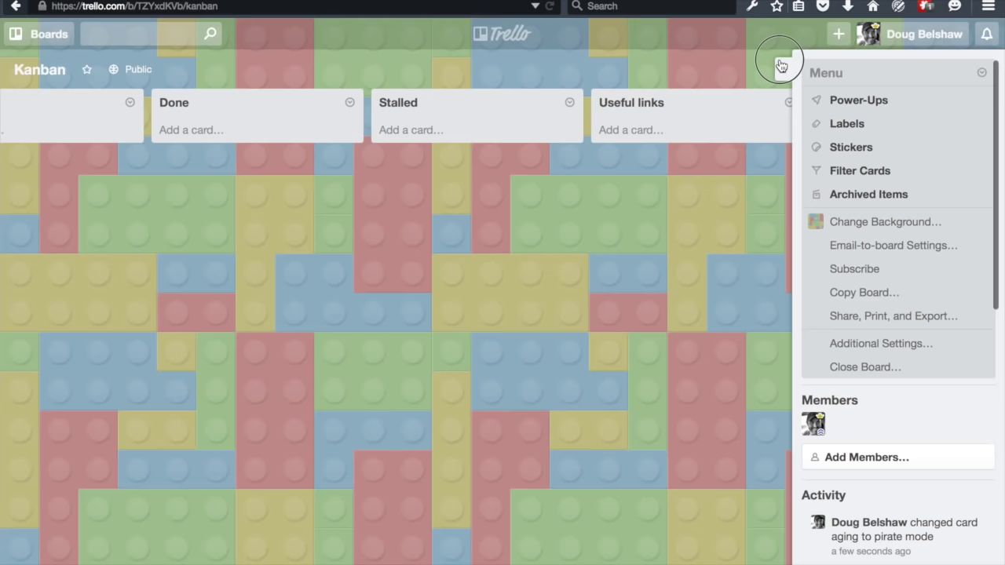
- Create an 'Ideas' list, move it to the far left, and add a 'Do this thing' card
click(781, 66)
click(843, 105)
text(Ideas)
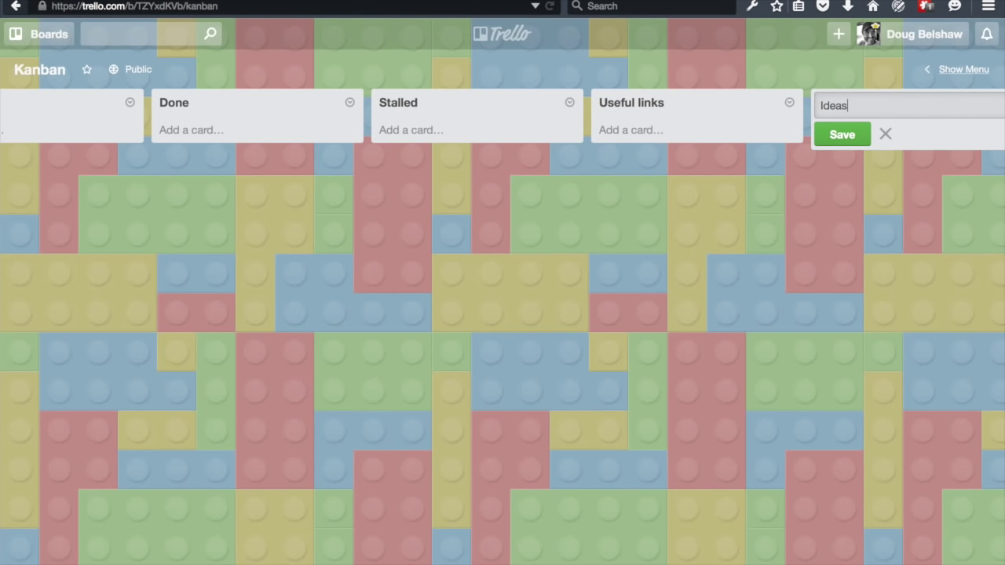
key(Return)
drag(670, 101, 67, 93)
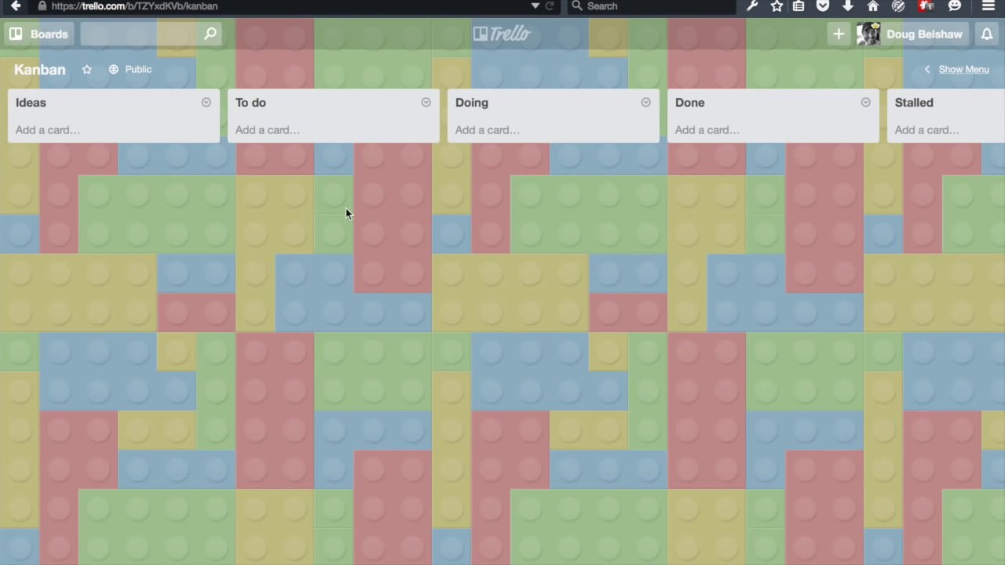
click(66, 131)
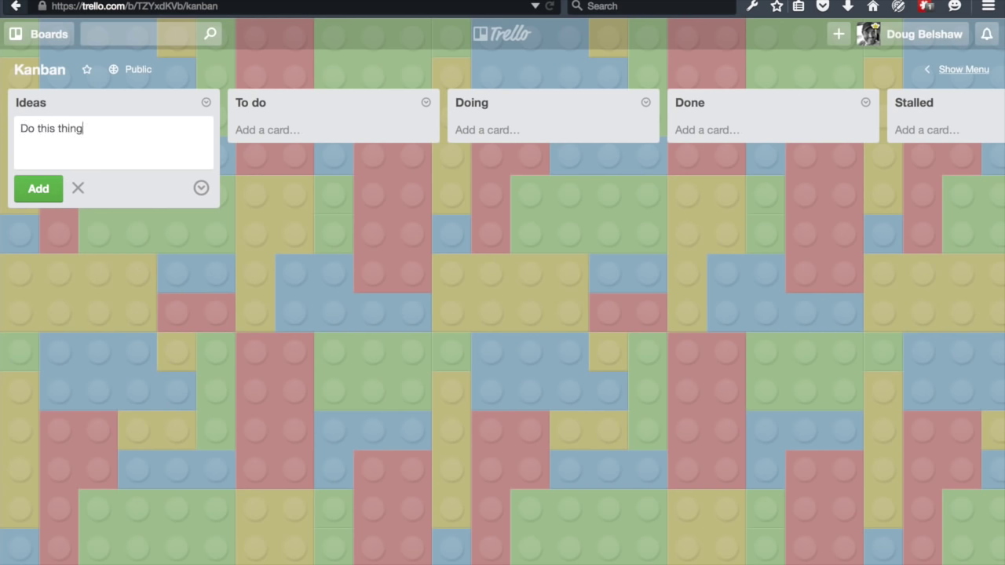
key(Return)
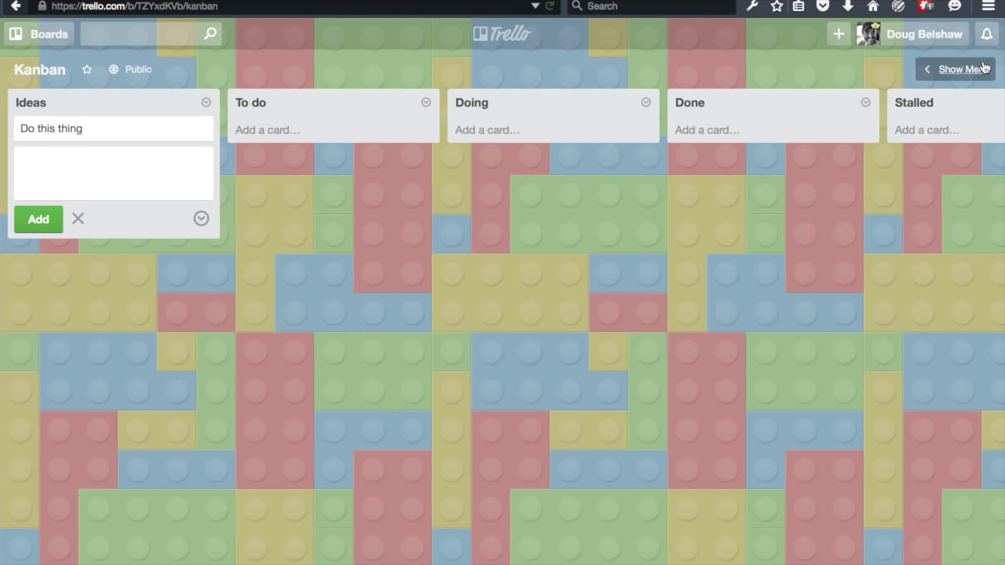
- Enable the Voting power-up and review who is allowed to vote
click(966, 70)
click(932, 106)
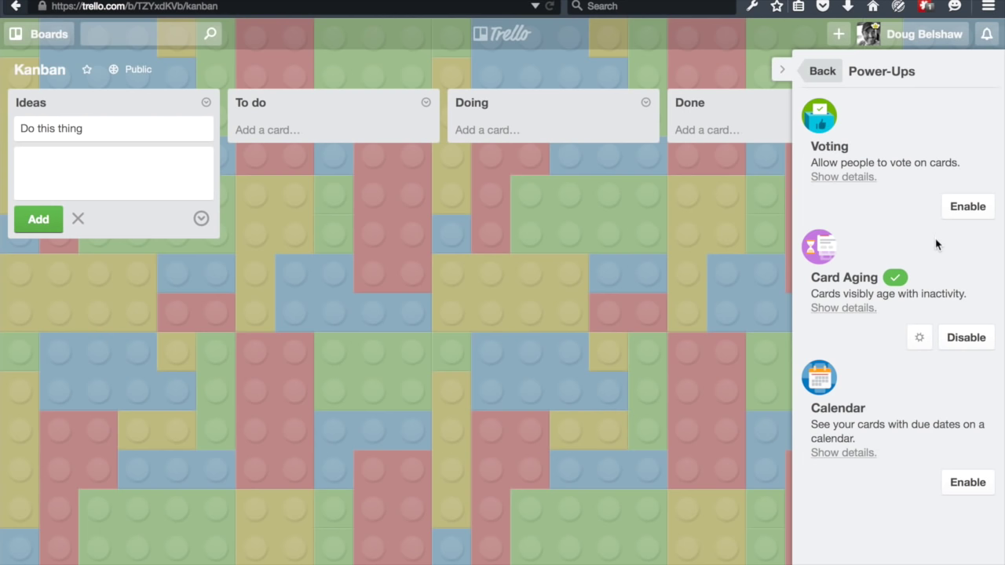
click(966, 204)
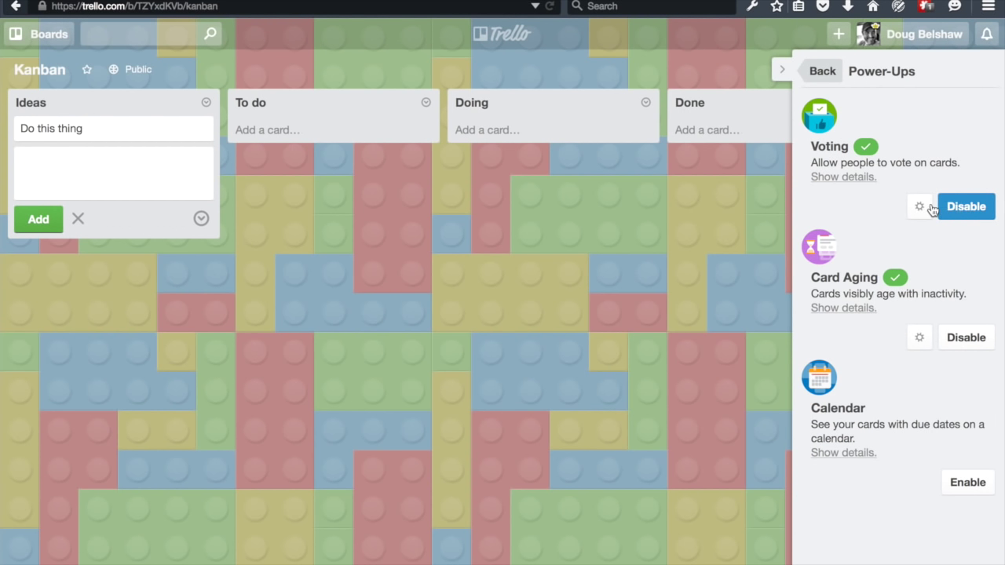
click(917, 207)
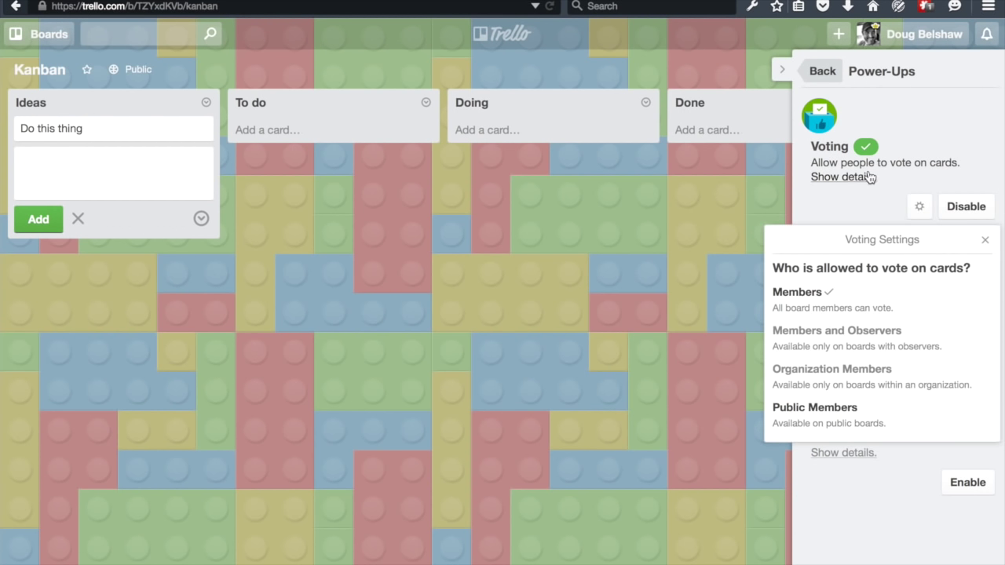
click(822, 72)
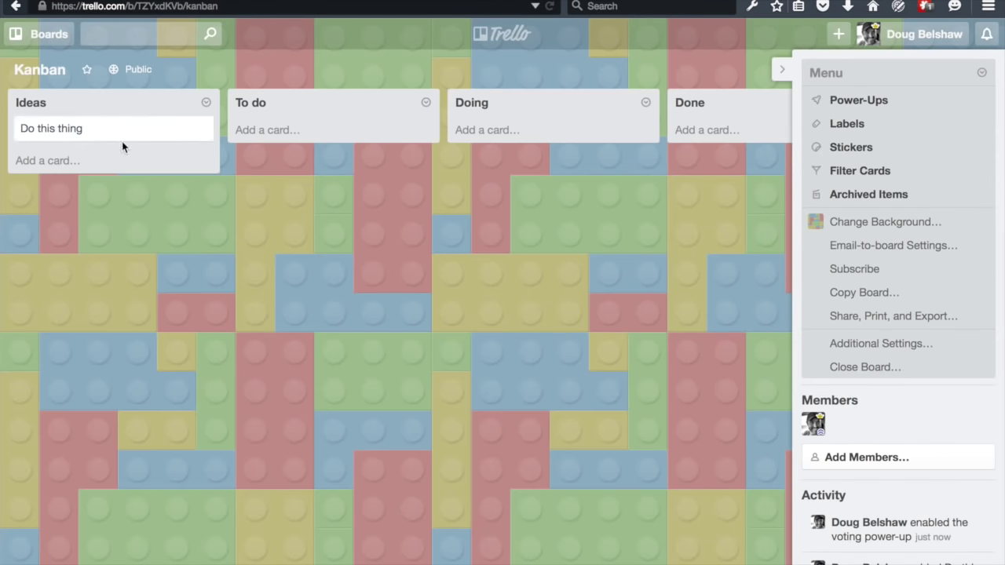
- Cast one vote on the 'Do this thing' card in Ideas
click(118, 131)
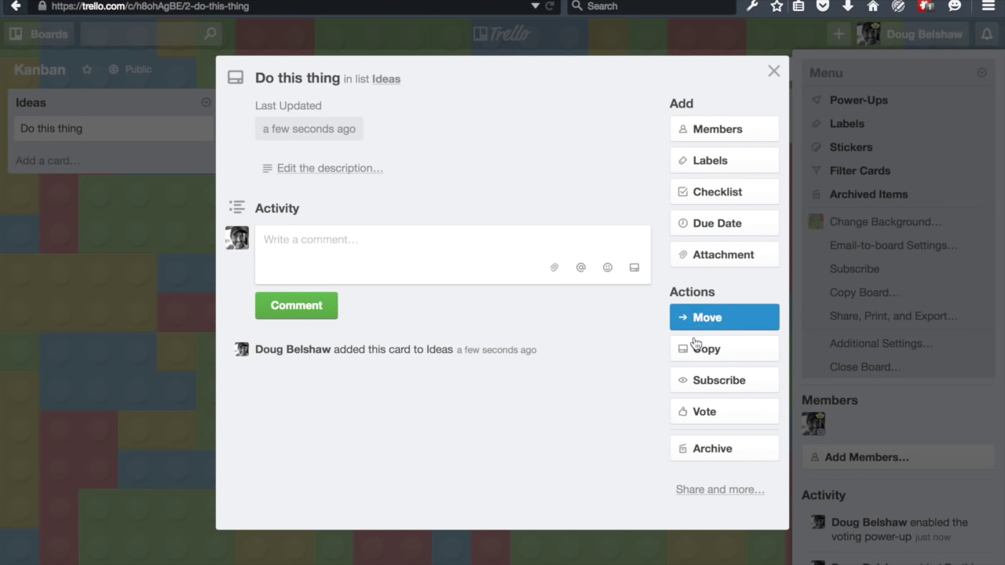
click(716, 427)
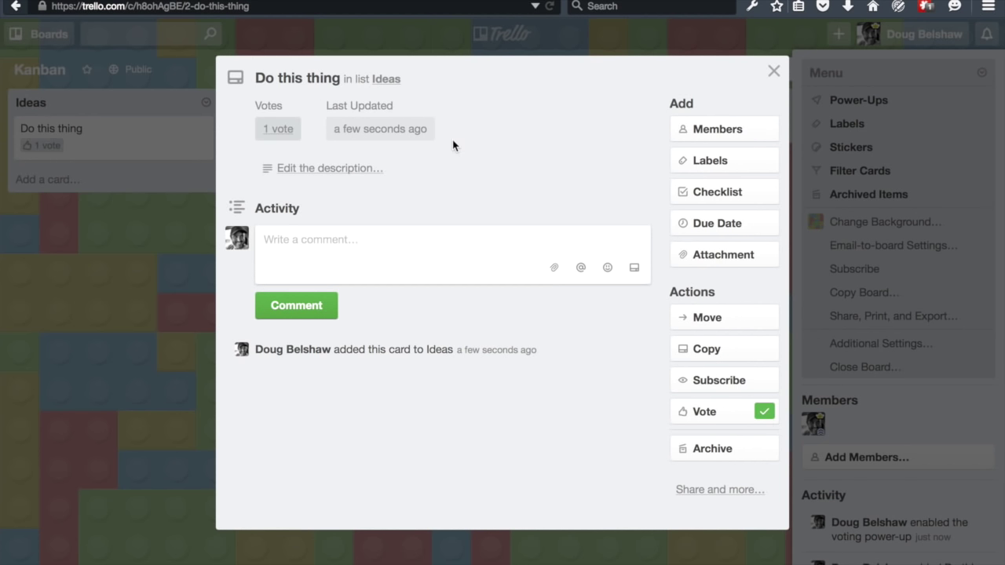
click(768, 71)
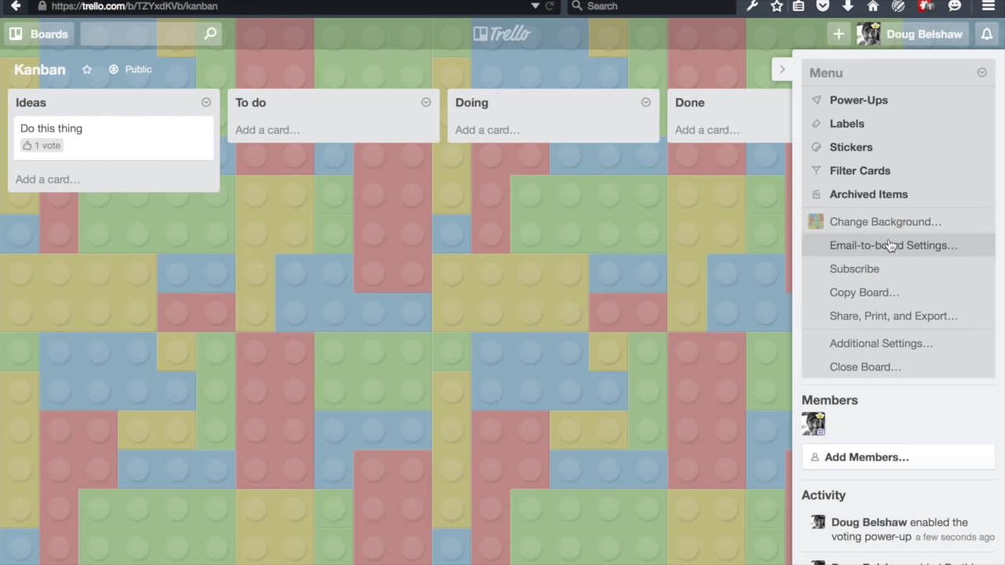
- Stick a green checkmark on the 'Do this thing' card, then close the board menu
click(846, 148)
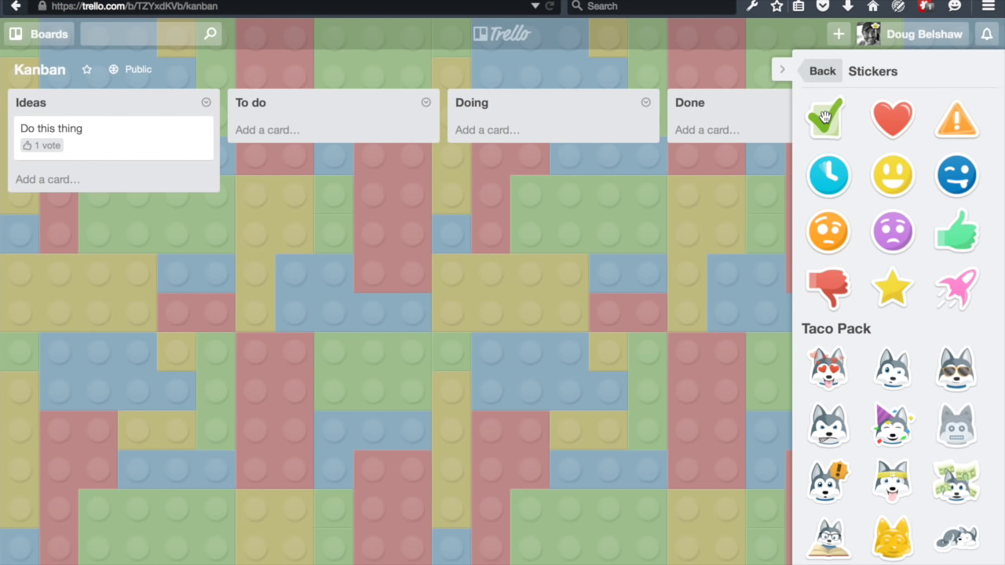
drag(824, 118, 109, 142)
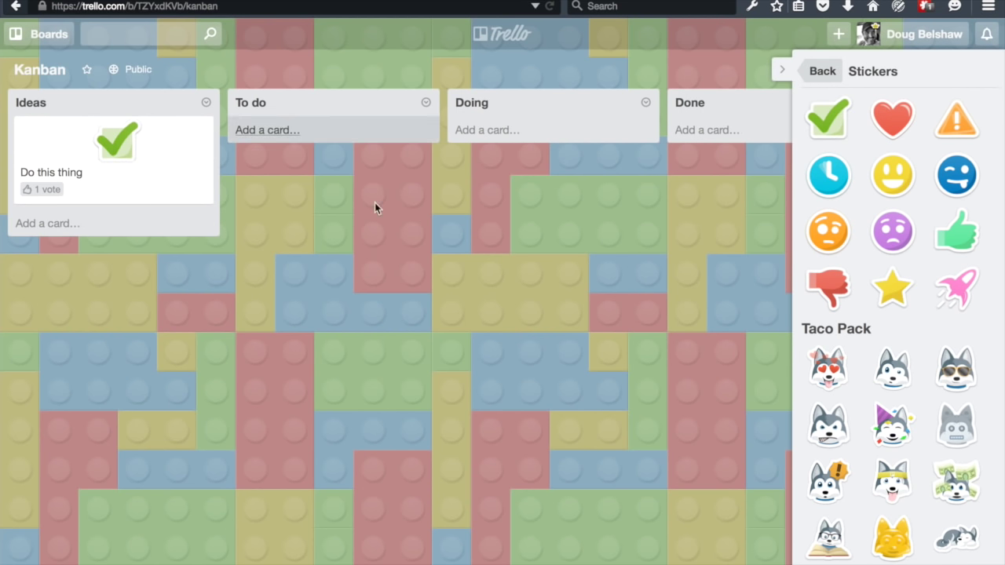
click(782, 70)
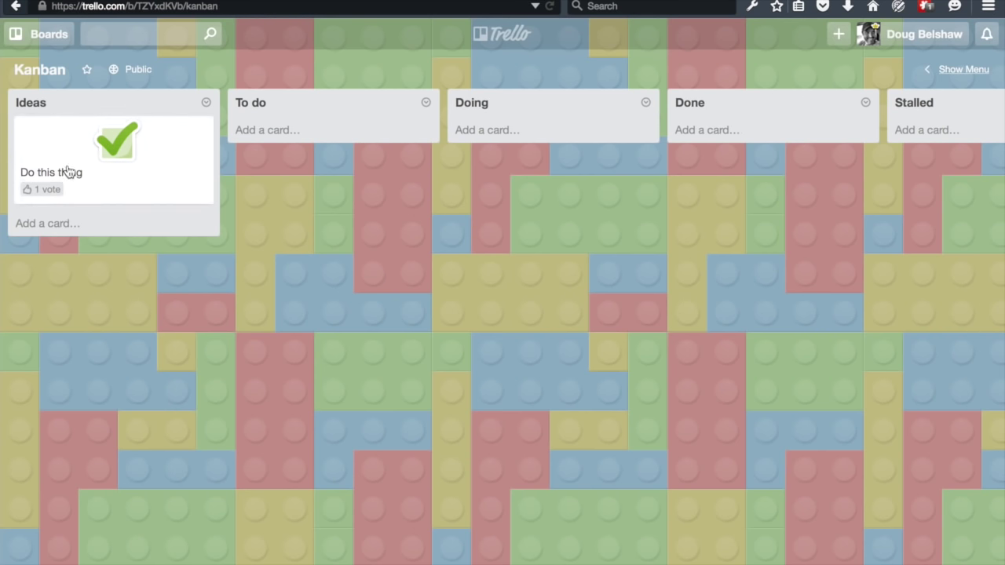
- Collapse and hide the board menu, then begin a new card in the Doing list
scroll(433, 245, right, 5)
scroll(433, 239, right, 2)
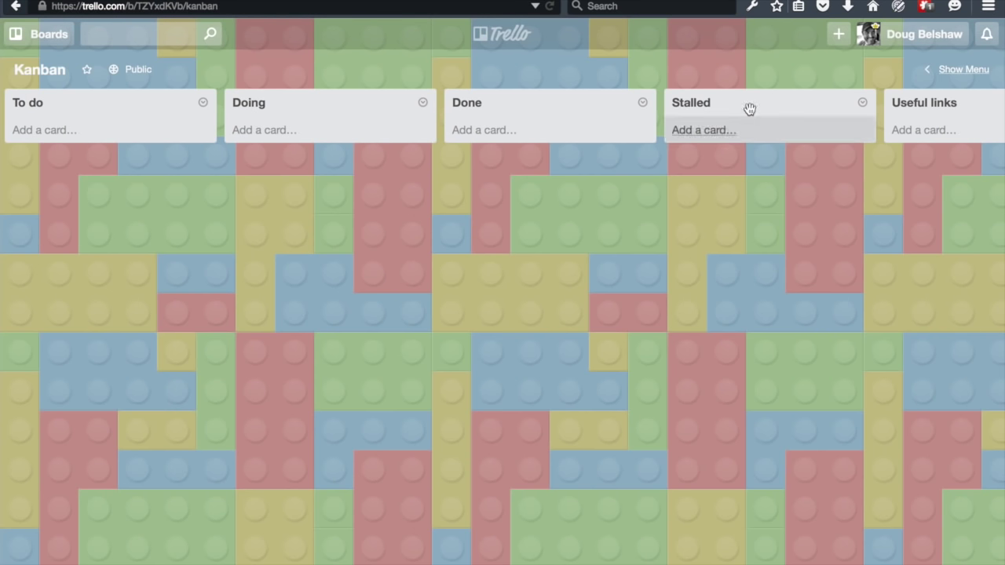
click(965, 70)
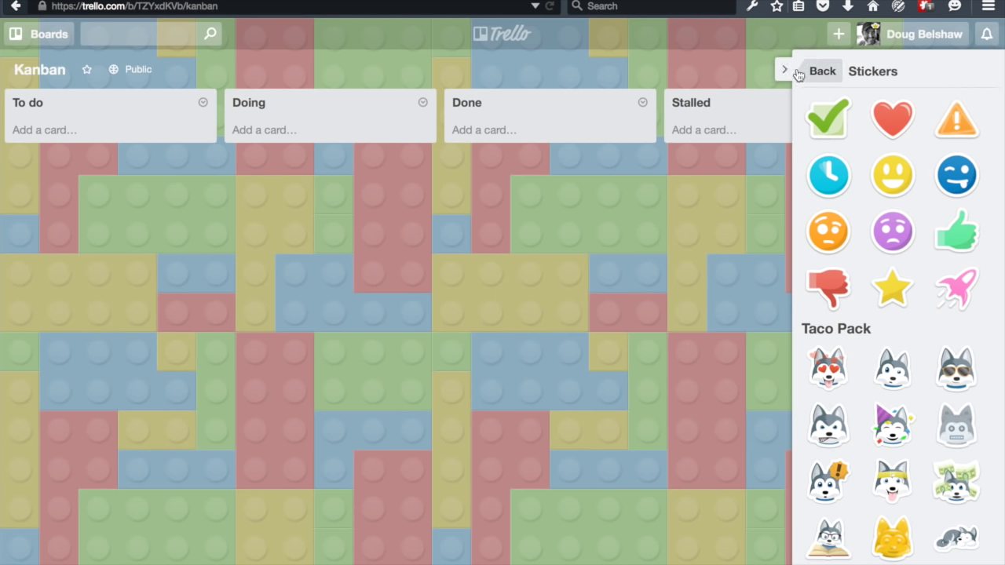
click(820, 72)
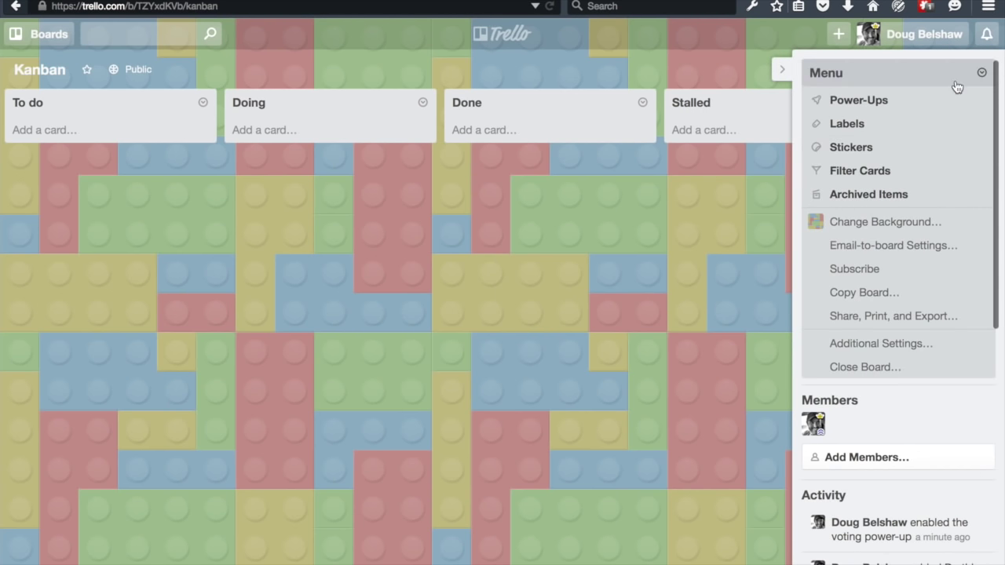
click(980, 73)
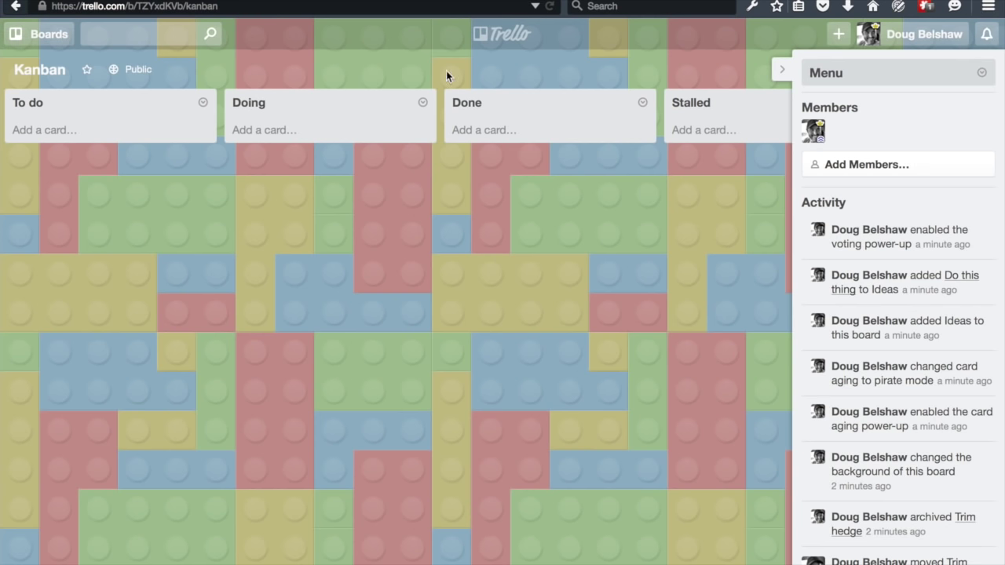
click(780, 71)
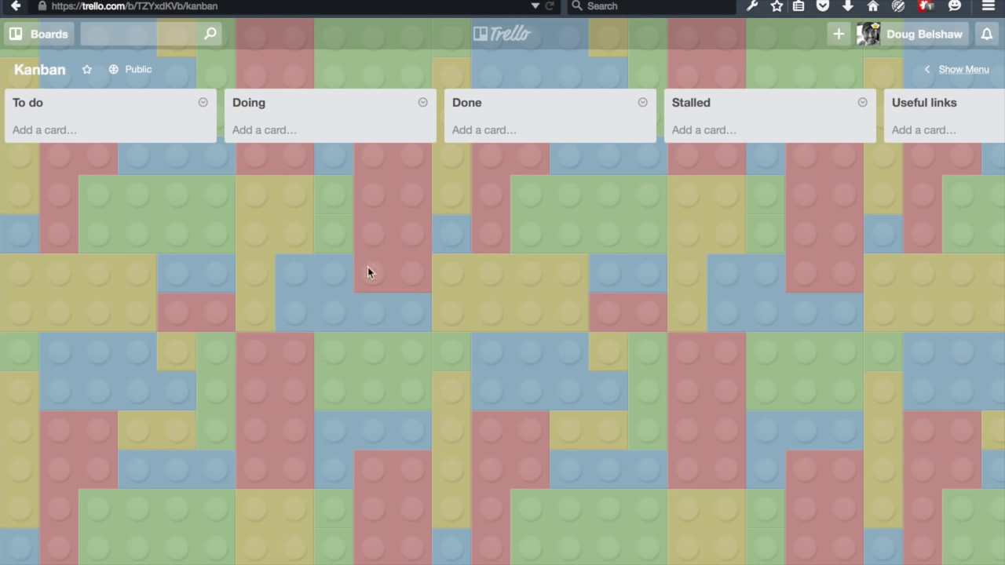
click(267, 131)
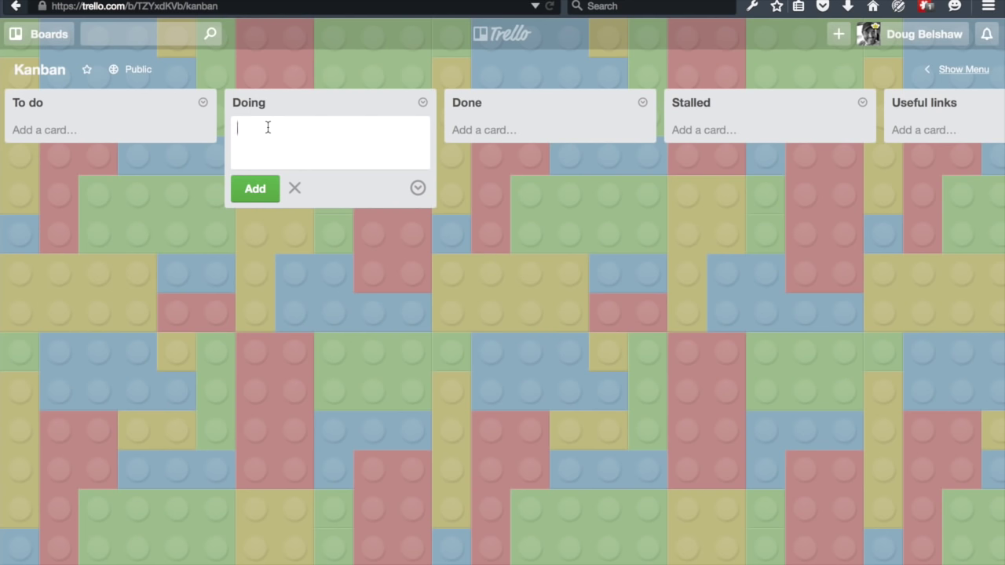
- Add 'Do this thing' to Doing with a due date of July 10 at 12:00 PM
text(Do this thing)
key(Return)
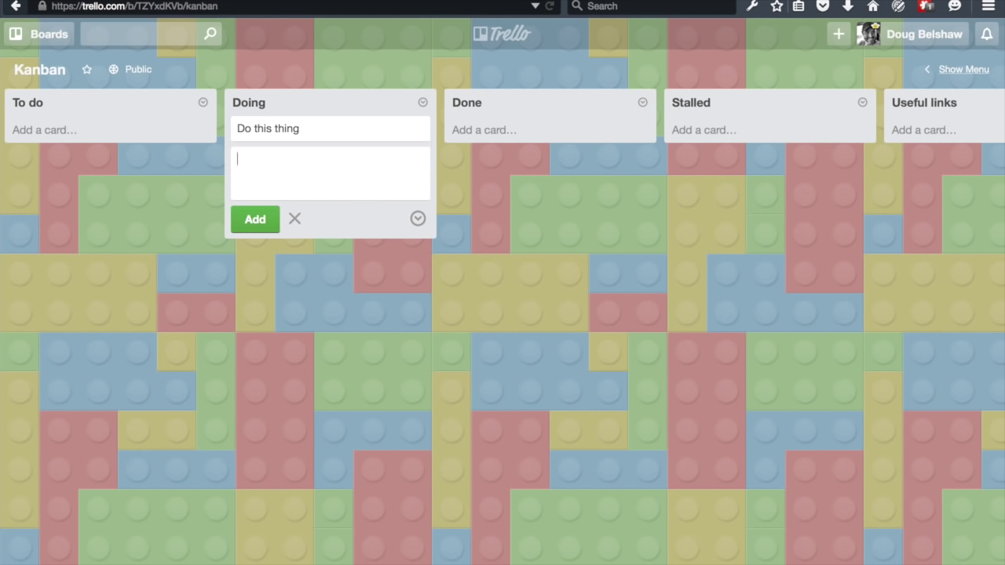
click(281, 128)
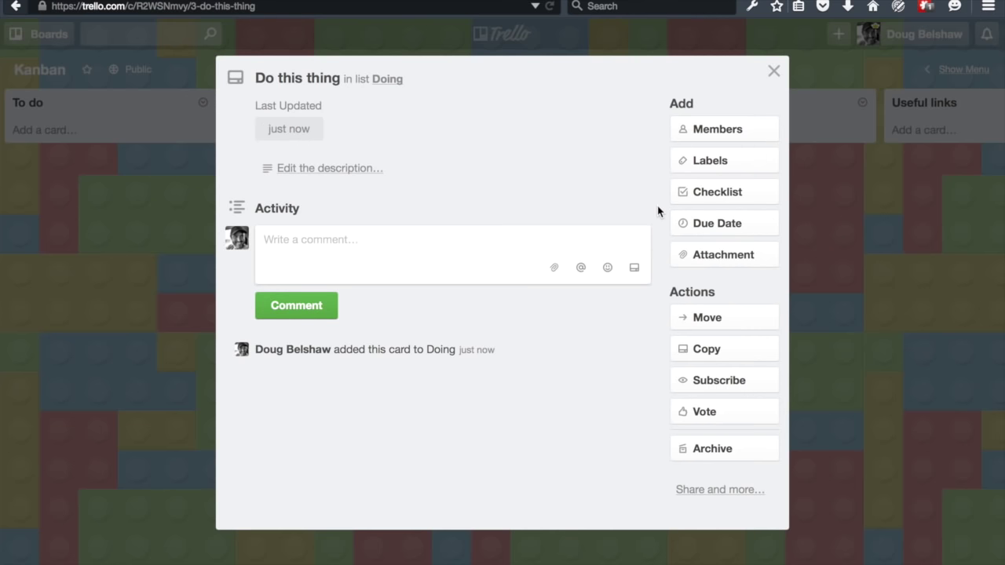
click(717, 223)
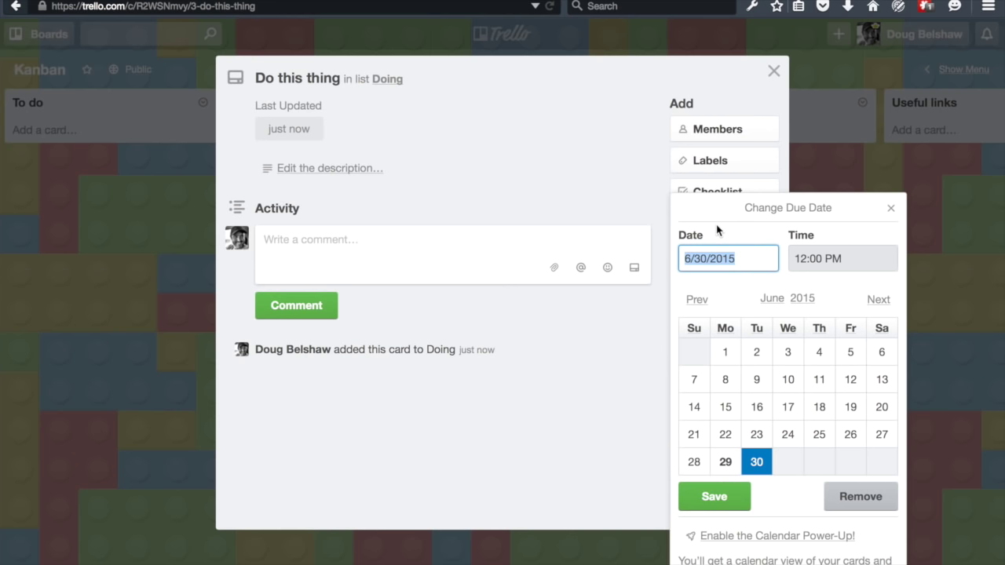
click(877, 306)
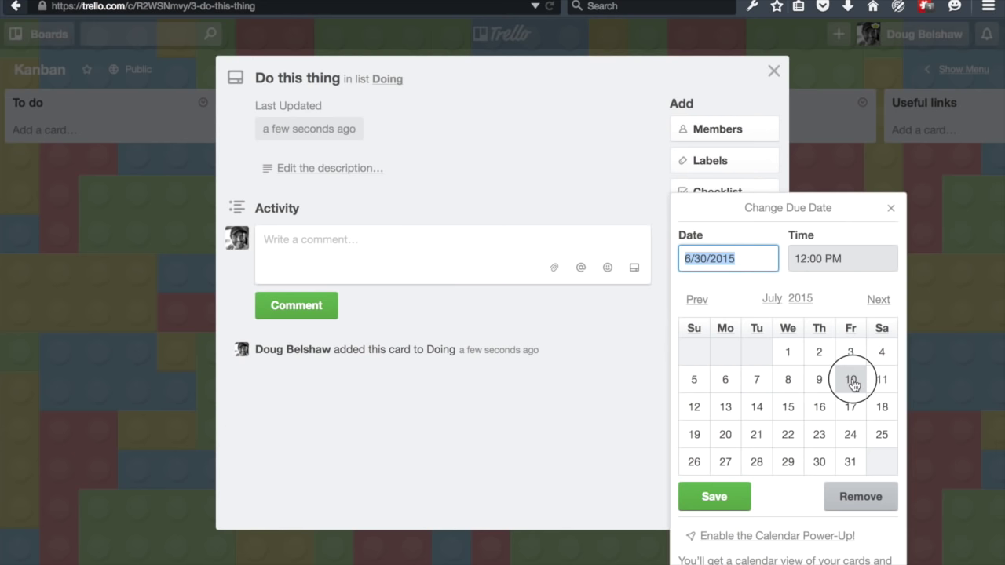
click(851, 378)
click(714, 496)
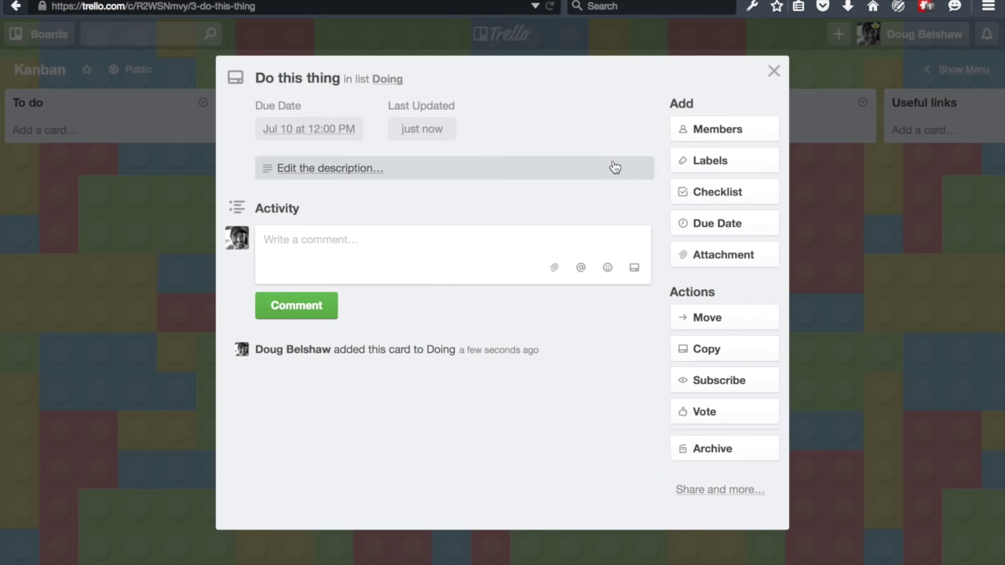
- Upload dilbert.jpg from the computer as the card's attachment and cover image, then close it
click(707, 263)
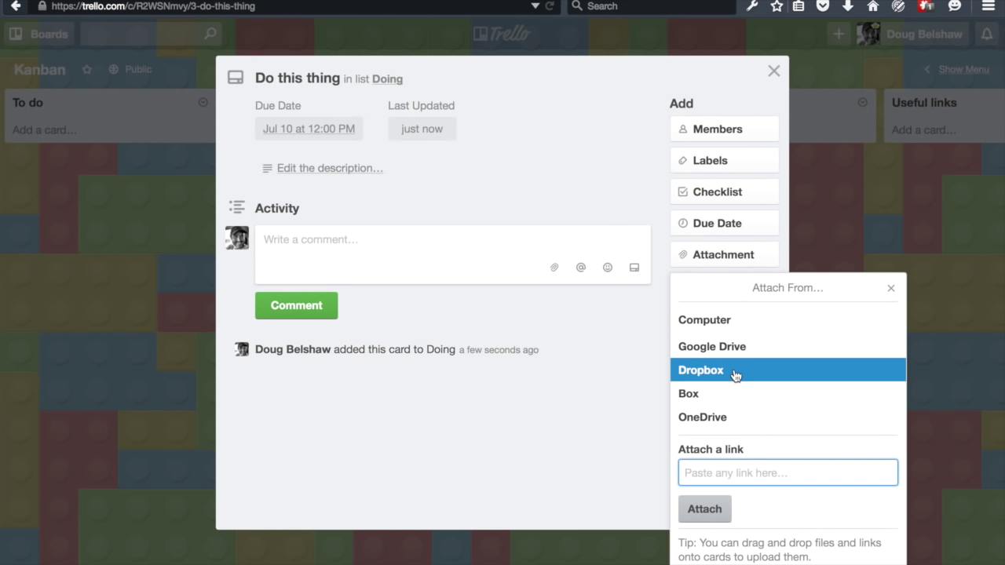
click(712, 317)
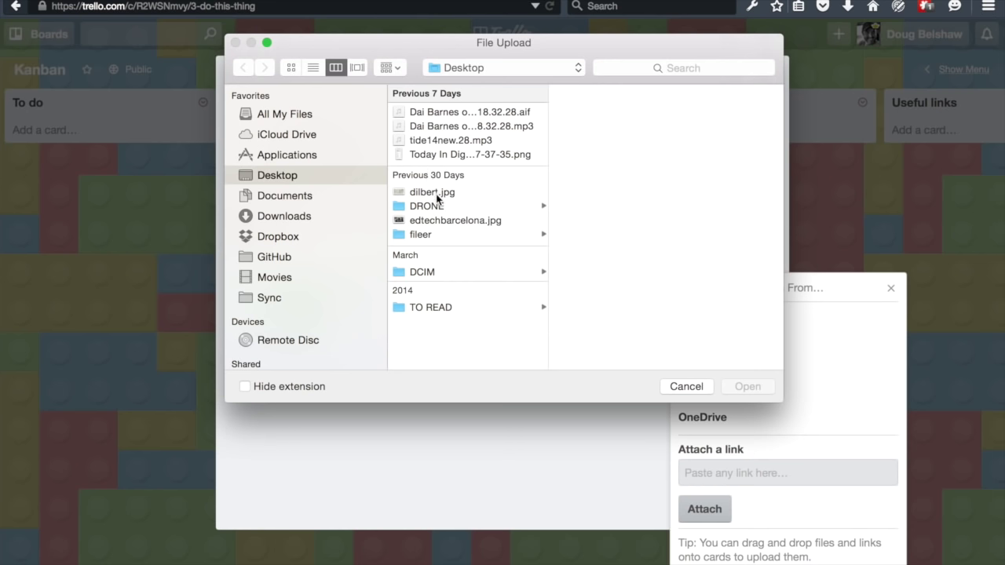
click(430, 194)
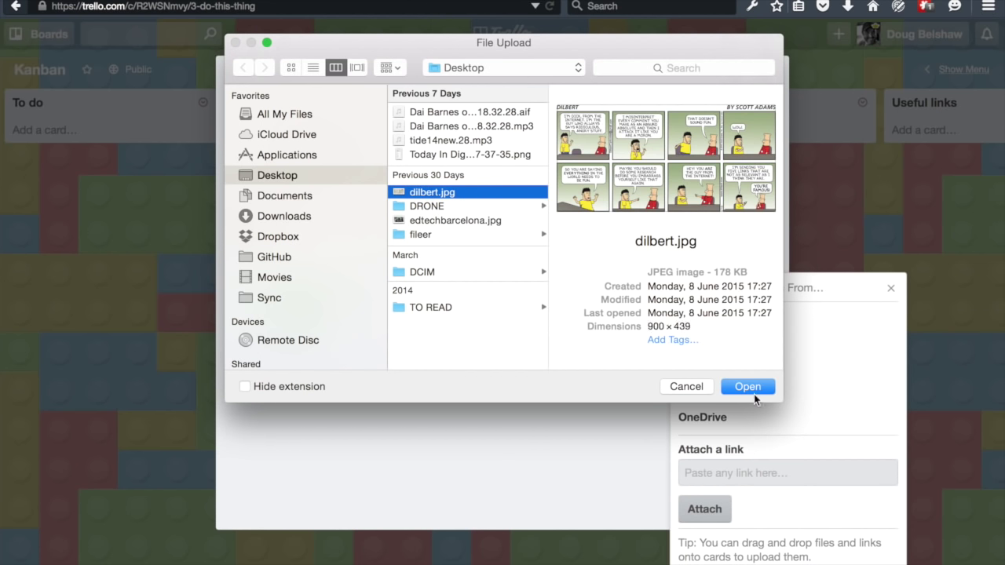
click(746, 386)
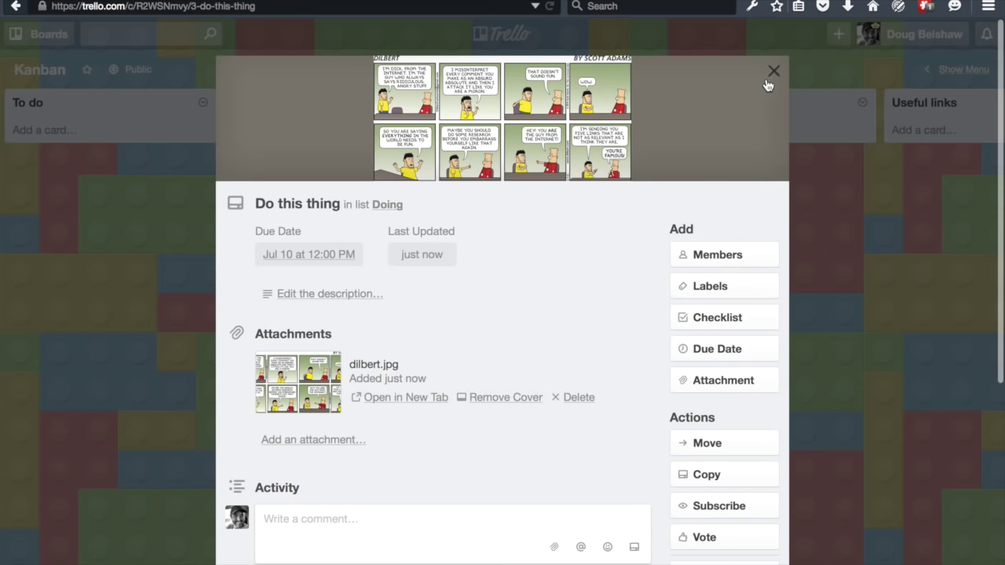
click(772, 72)
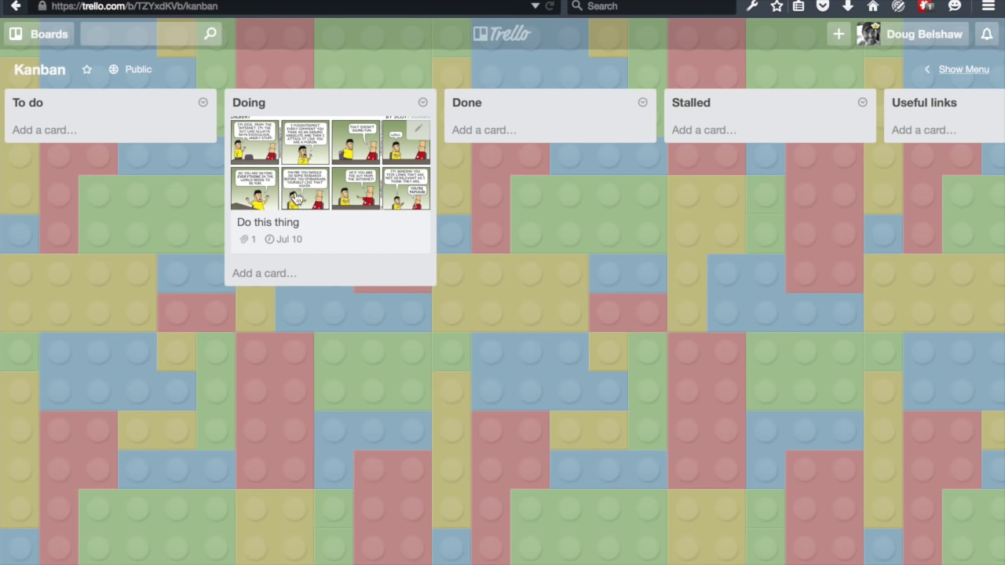